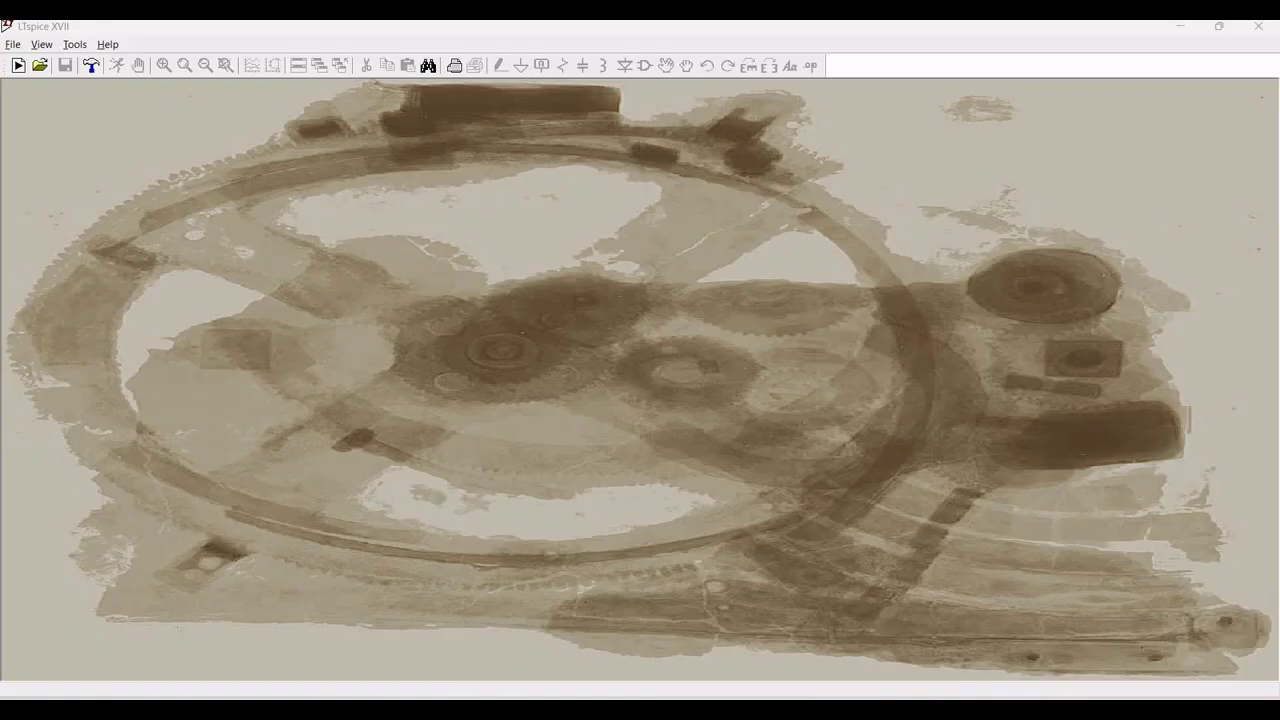
# - Start a new schematic and place an ideal transmission line T1 (tline, Td=50n, Z0=50)
pyautogui.click(17, 66)
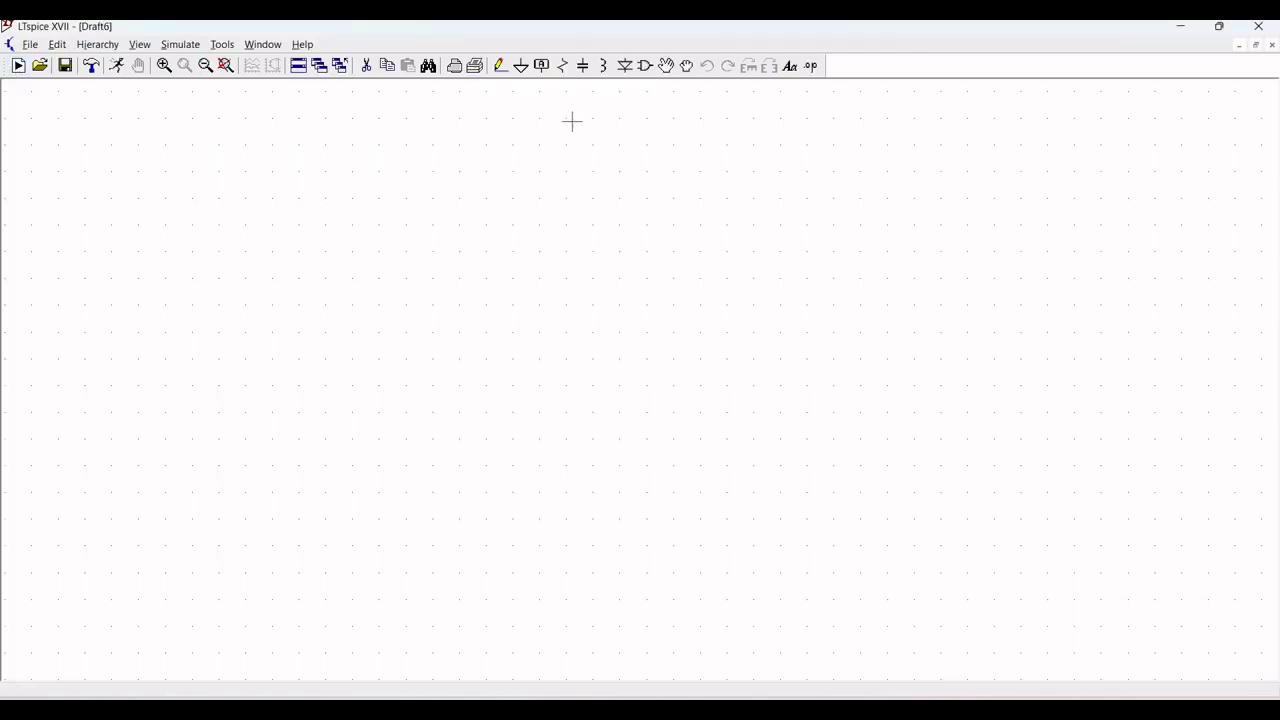
pyautogui.click(645, 66)
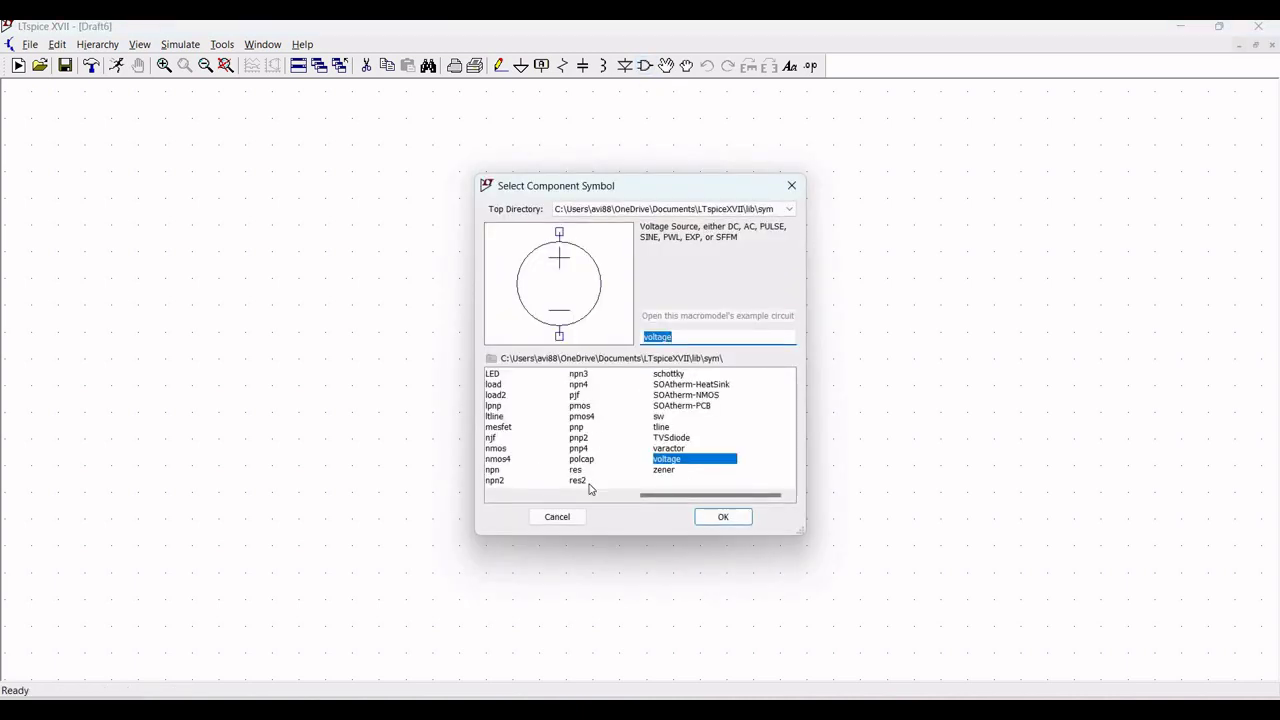
pyautogui.click(659, 428)
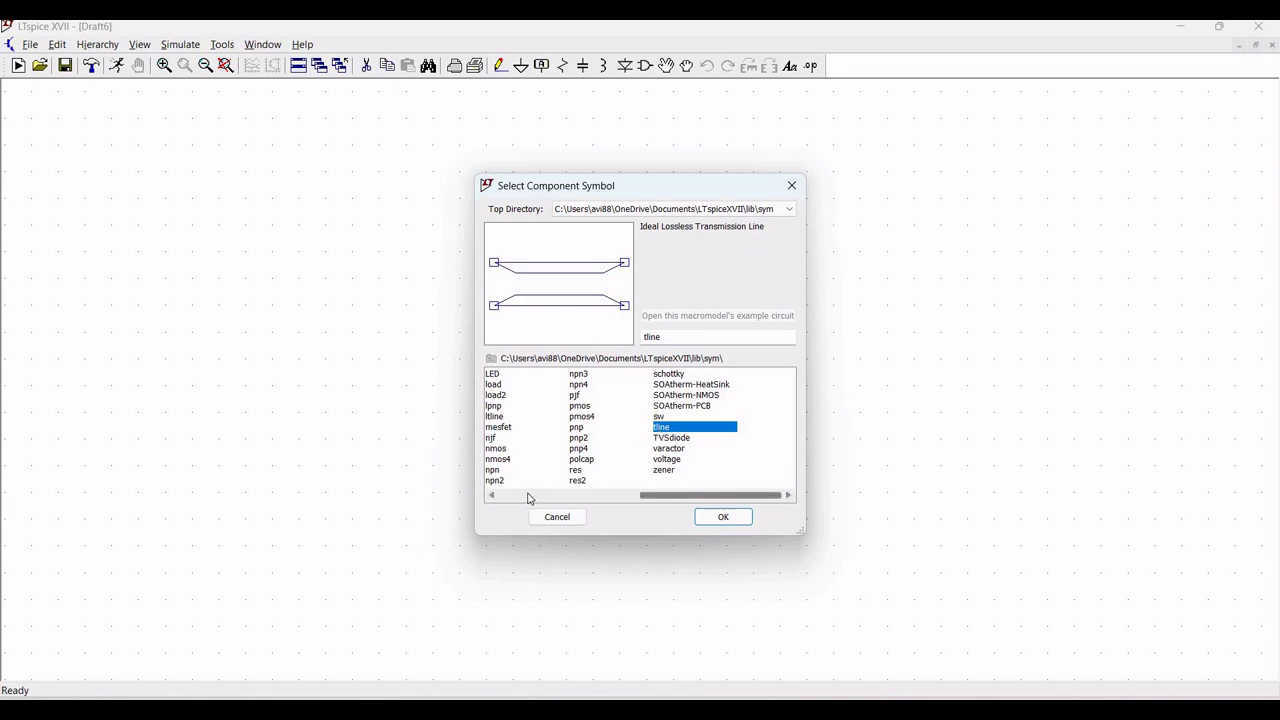
pyautogui.click(723, 517)
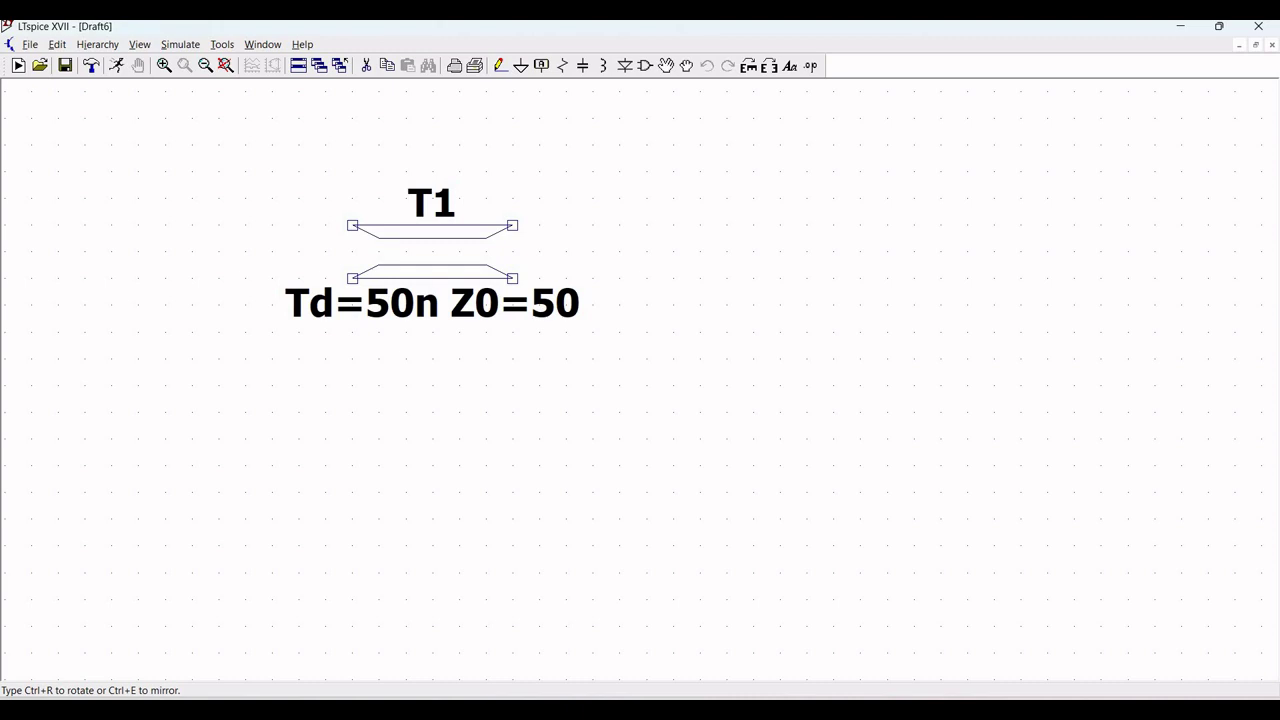
pyautogui.click(432, 251)
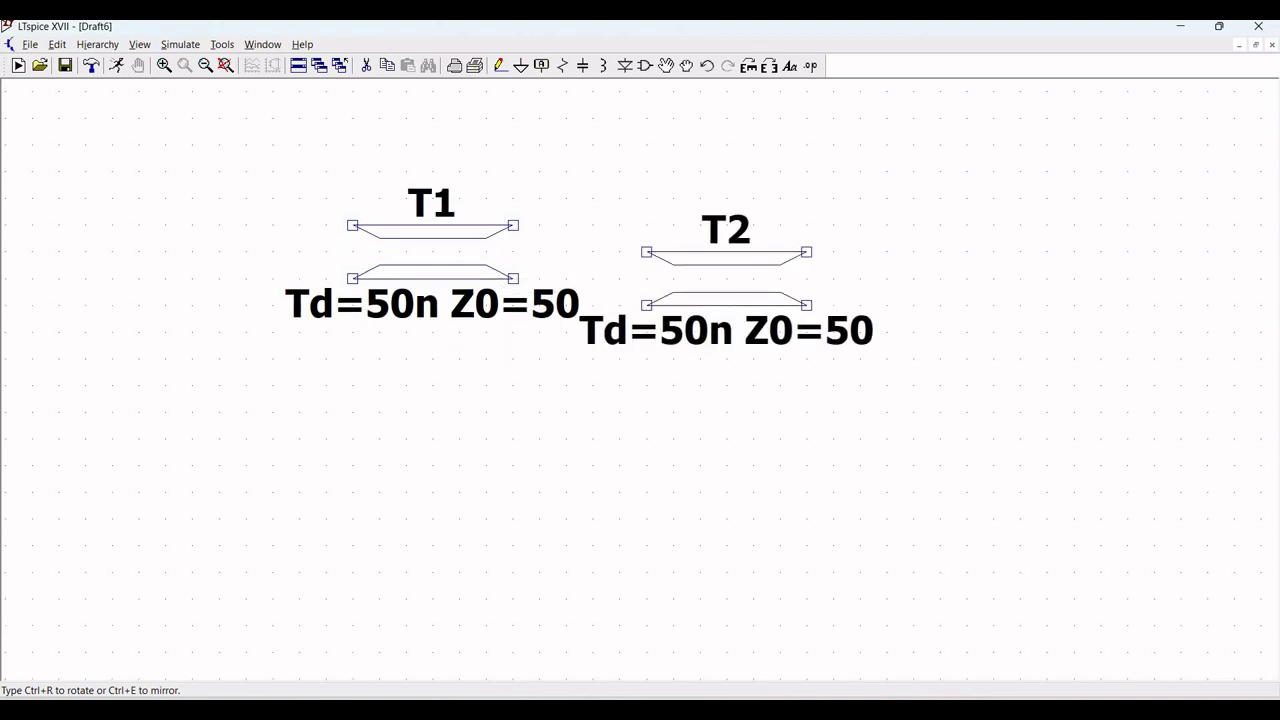
pyautogui.press('Escape')
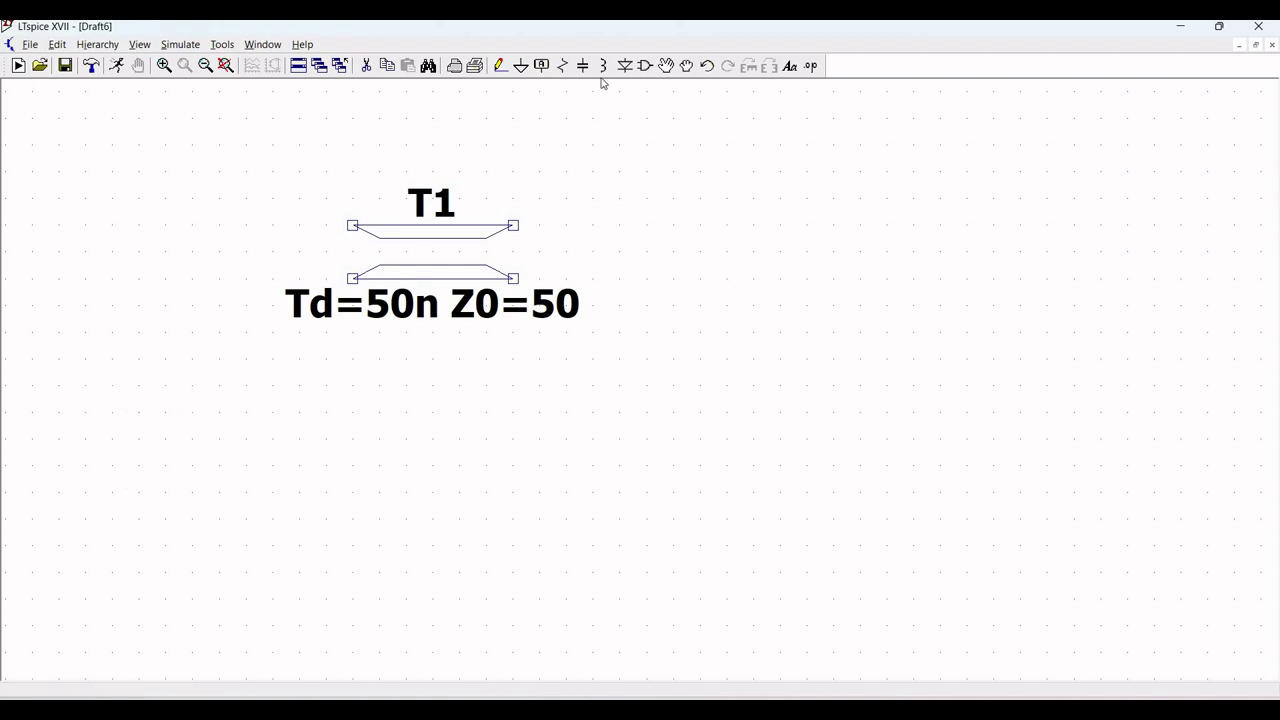
# - Place a voltage source V1 at the left of the schematic
pyautogui.click(645, 66)
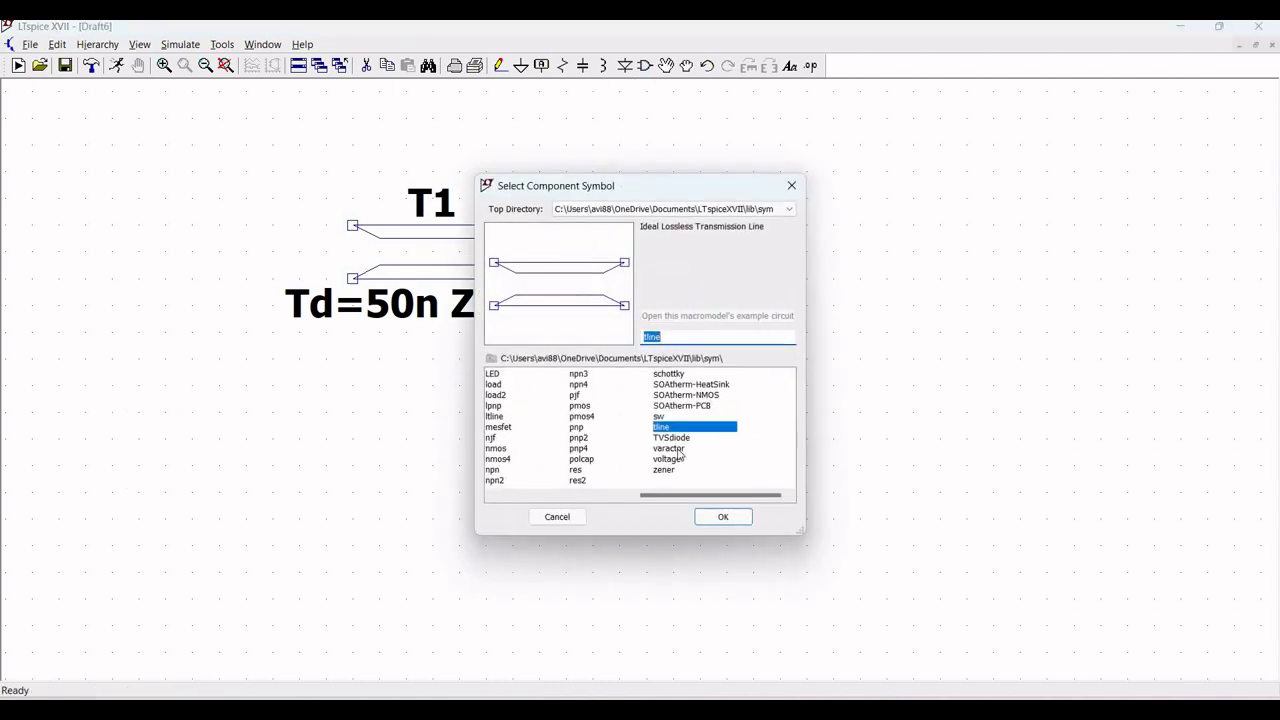
pyautogui.click(666, 459)
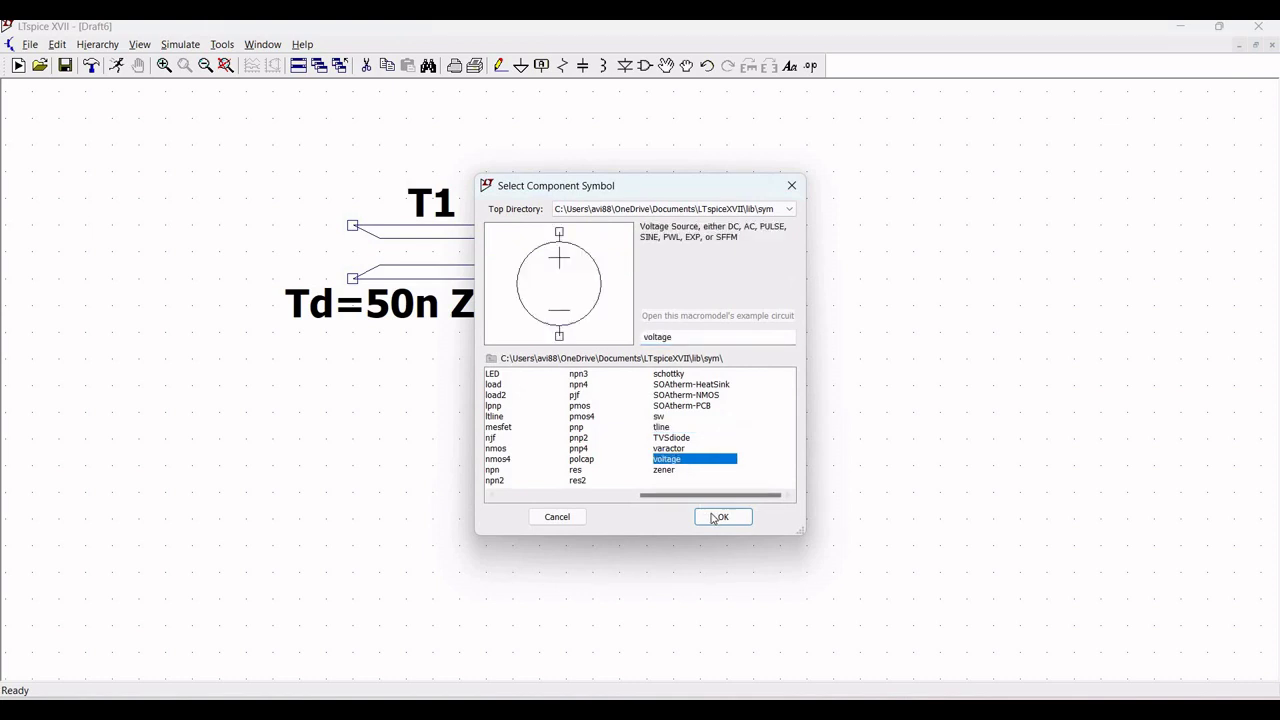
pyautogui.click(723, 516)
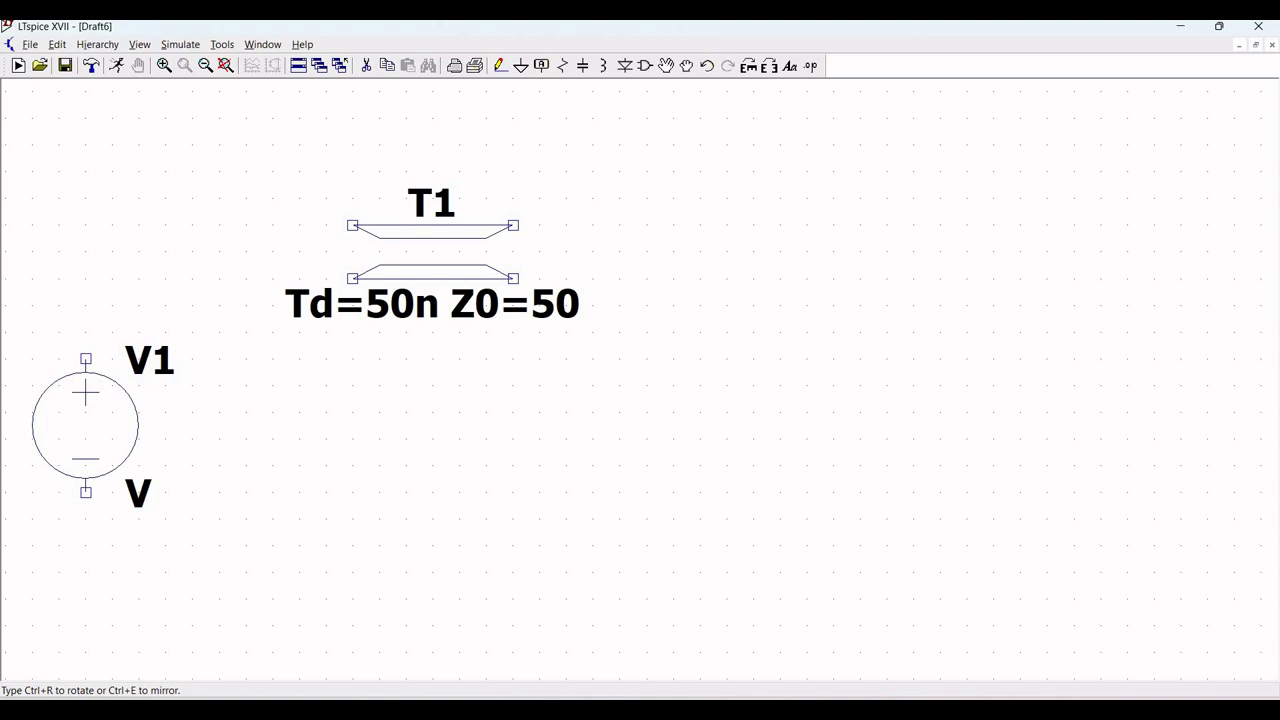
pyautogui.click(85, 425)
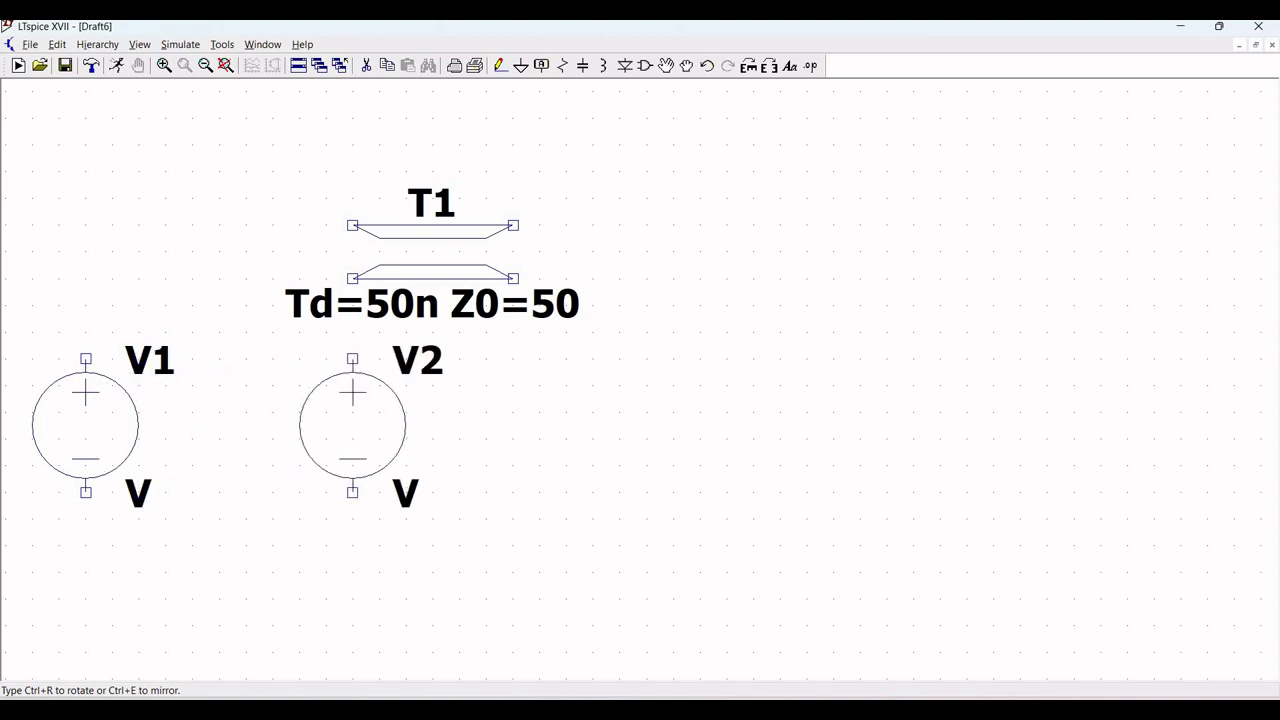
pyautogui.press('Escape')
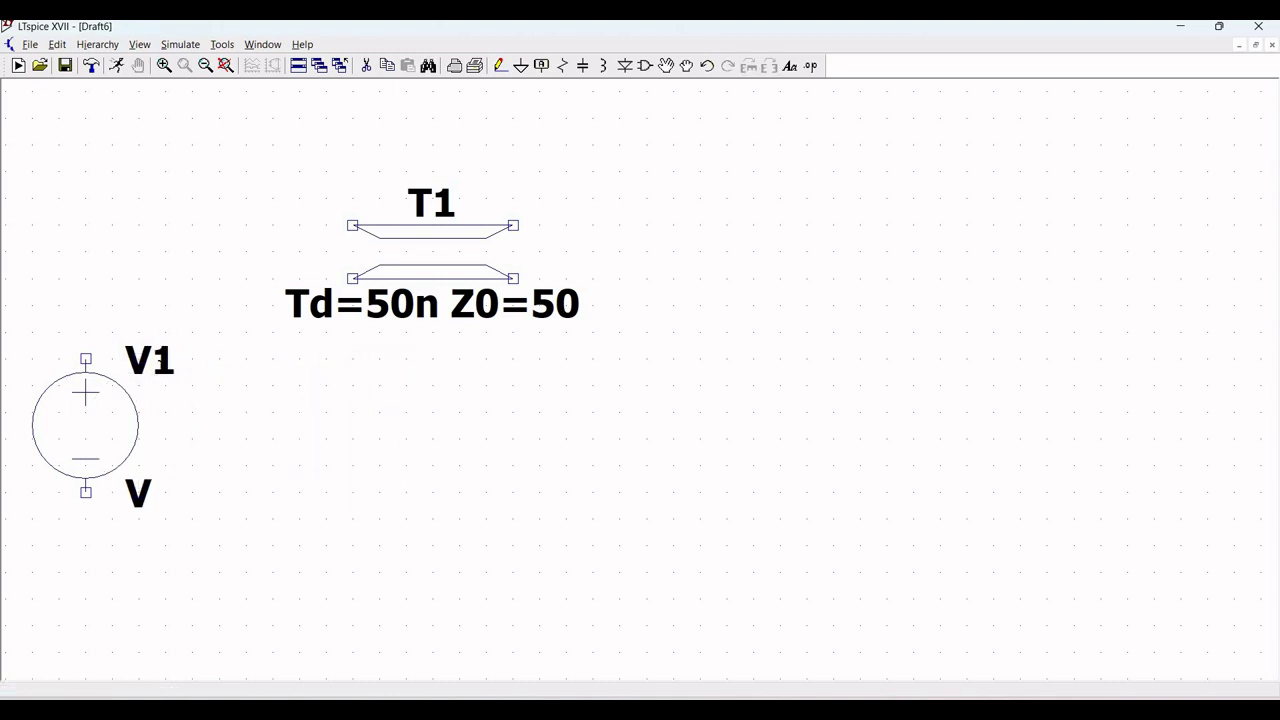
# - Rename voltage source V1 to Vin
pyautogui.rightClick(150, 366)
pyautogui.write('Vin')
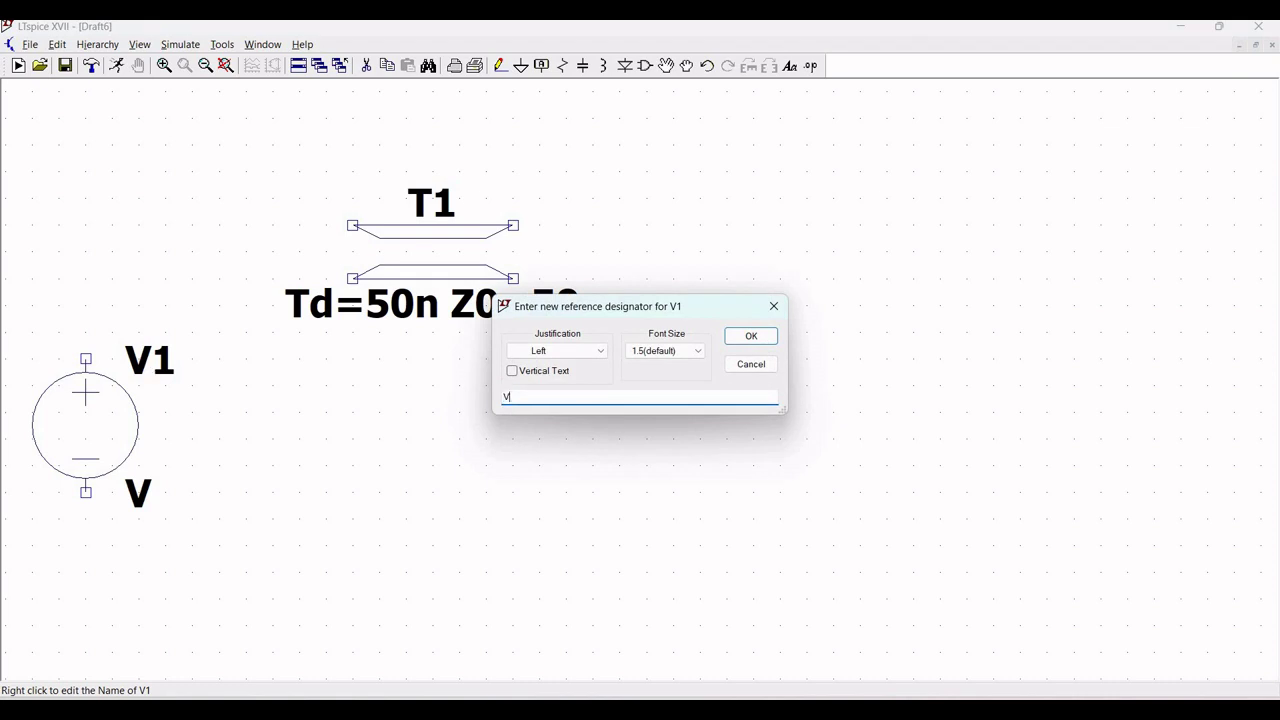
pyautogui.click(750, 336)
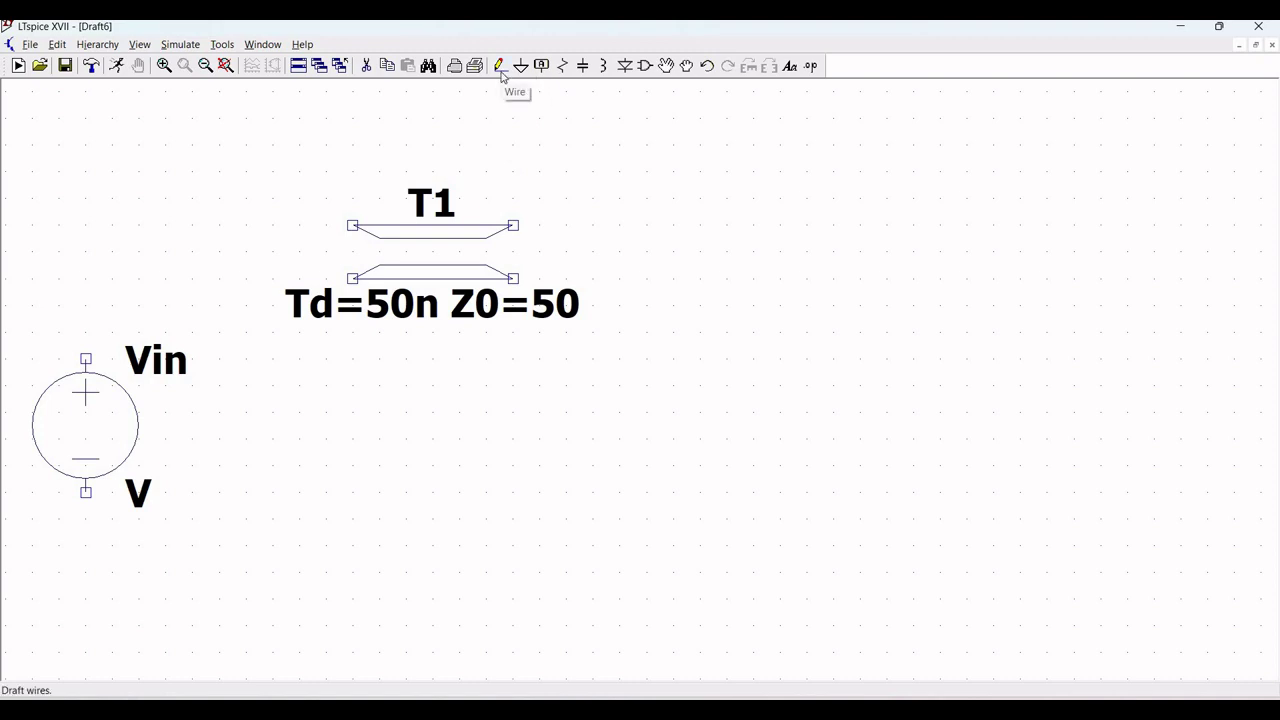
# - Place resistor R1 right of T1, R2 at the far right, and R3 below R2
pyautogui.click(563, 66)
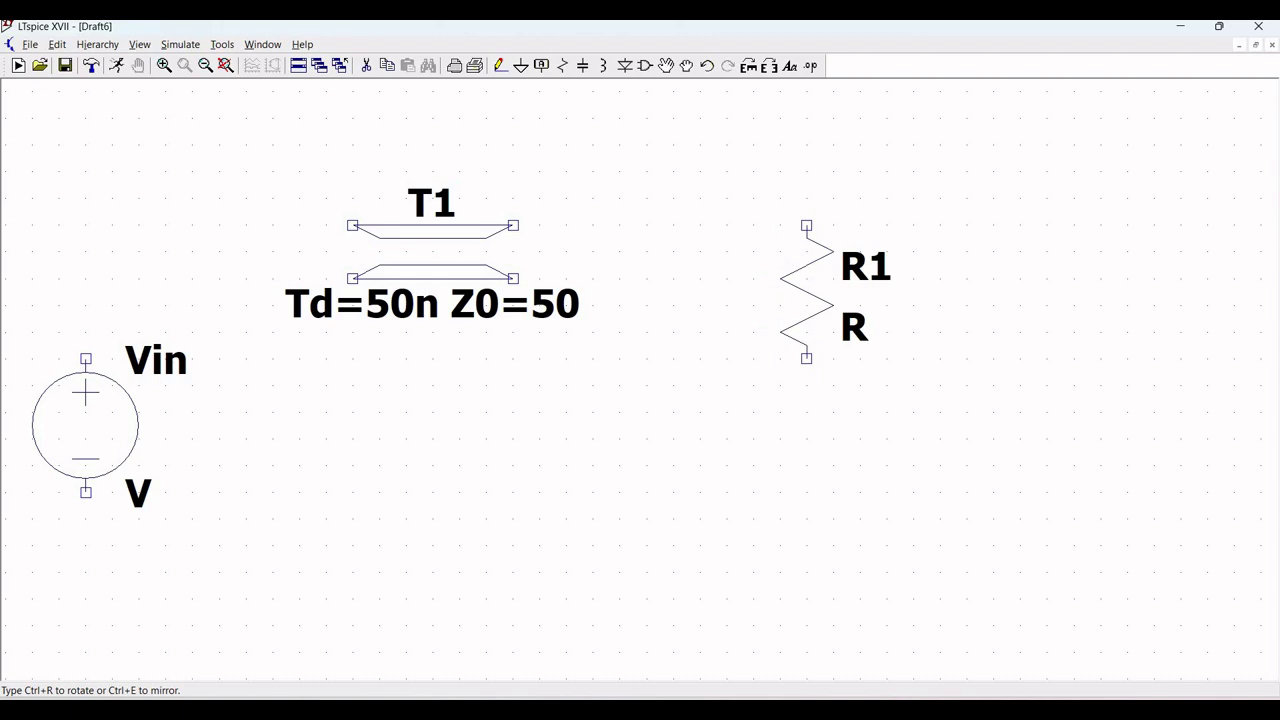
pyautogui.click(781, 199)
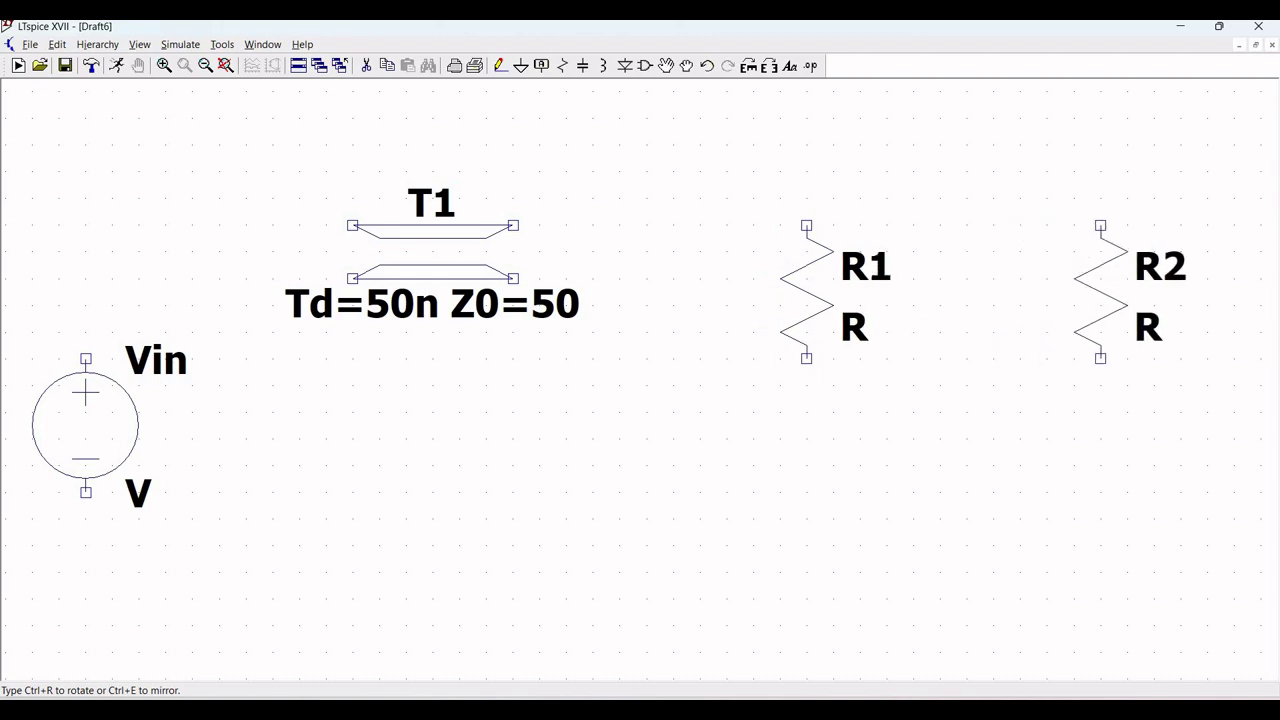
pyautogui.click(1075, 199)
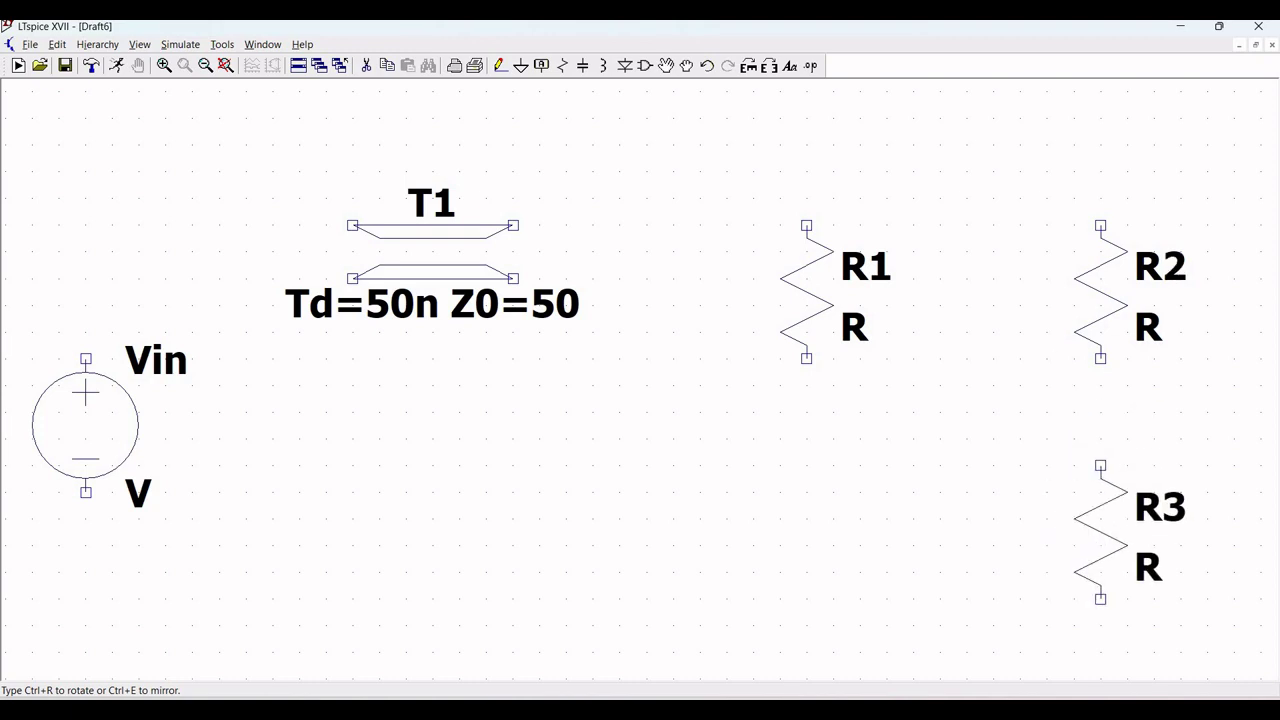
pyautogui.click(1075, 439)
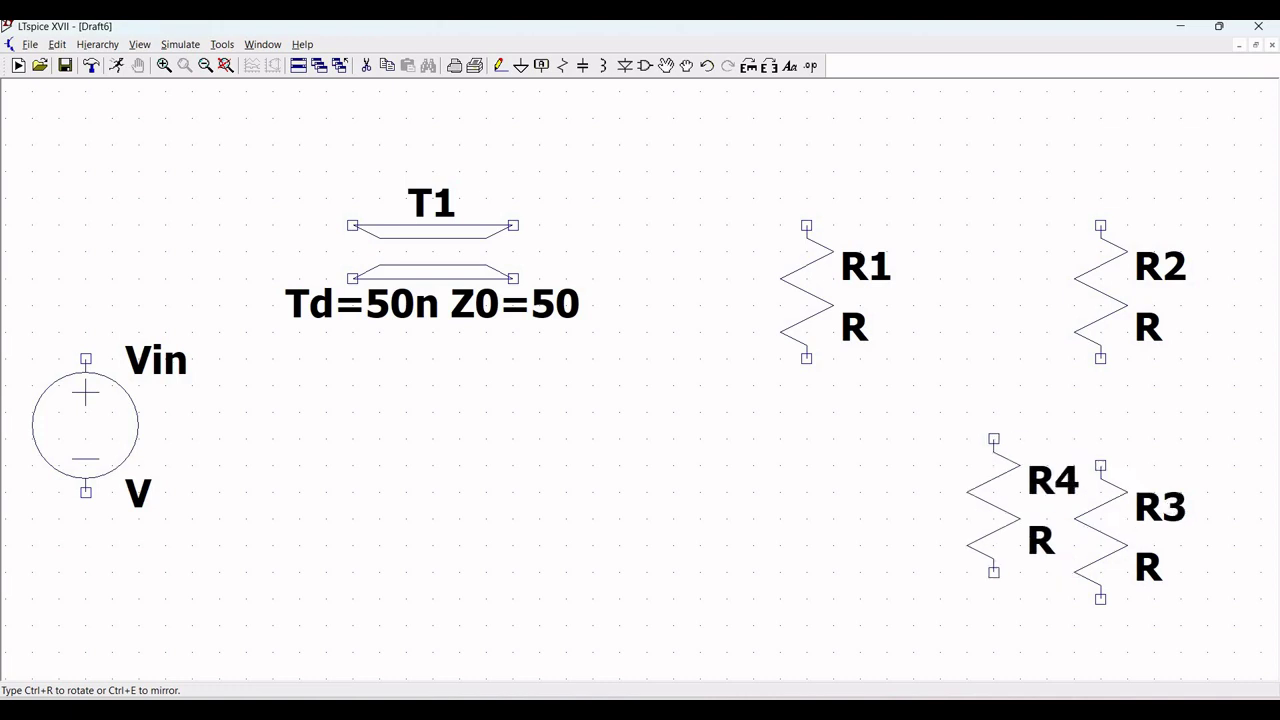
pyautogui.press('Escape')
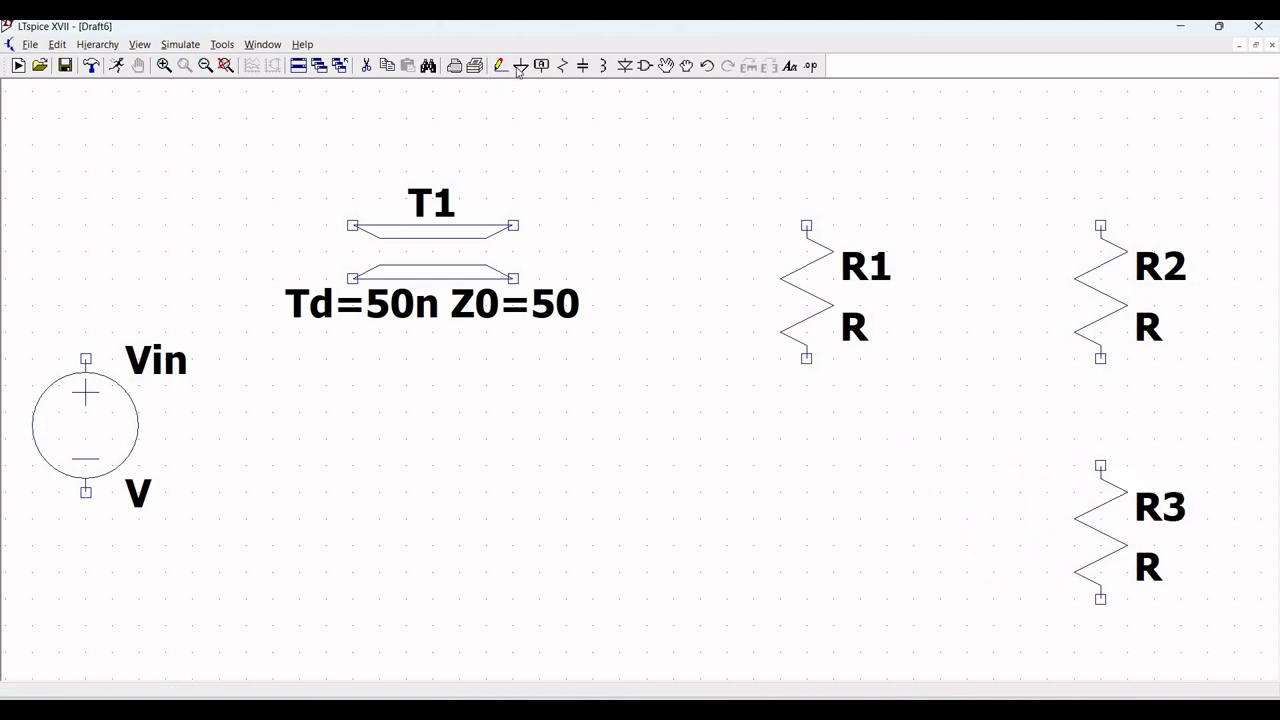
# - Place ground symbols below R1 and under T1's lower-left and lower-right ports
pyautogui.click(521, 65)
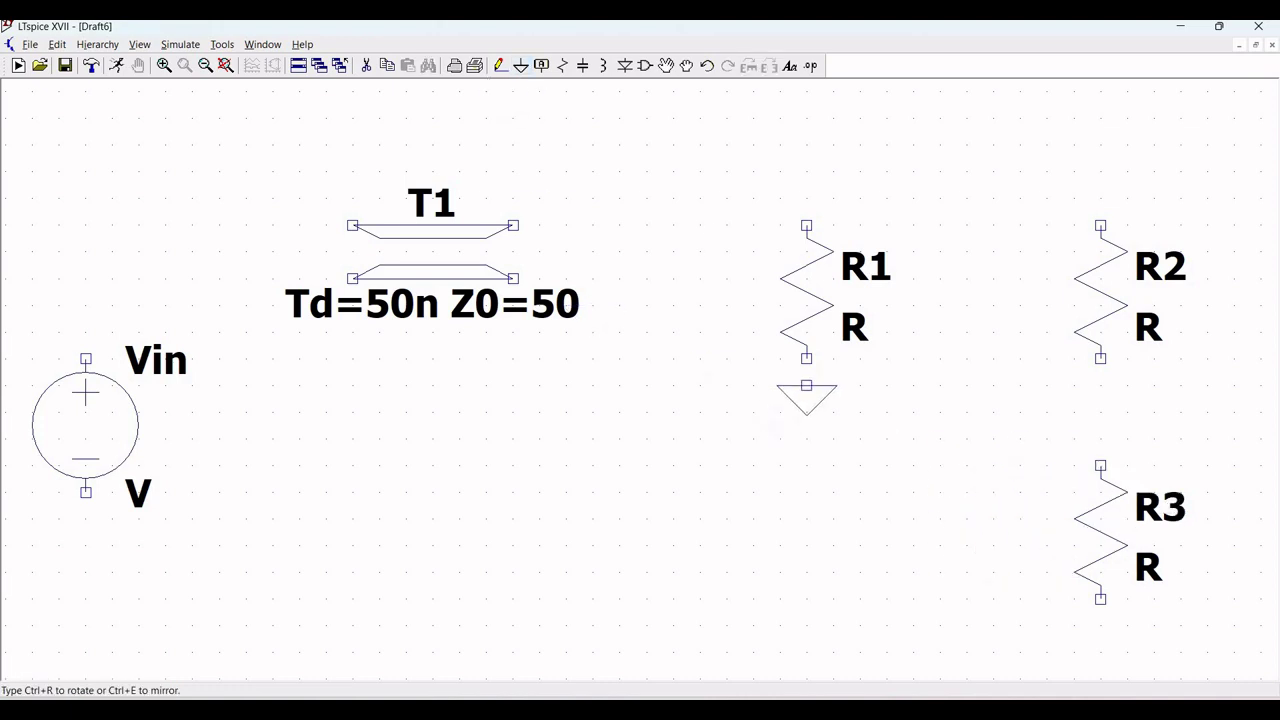
pyautogui.click(806, 412)
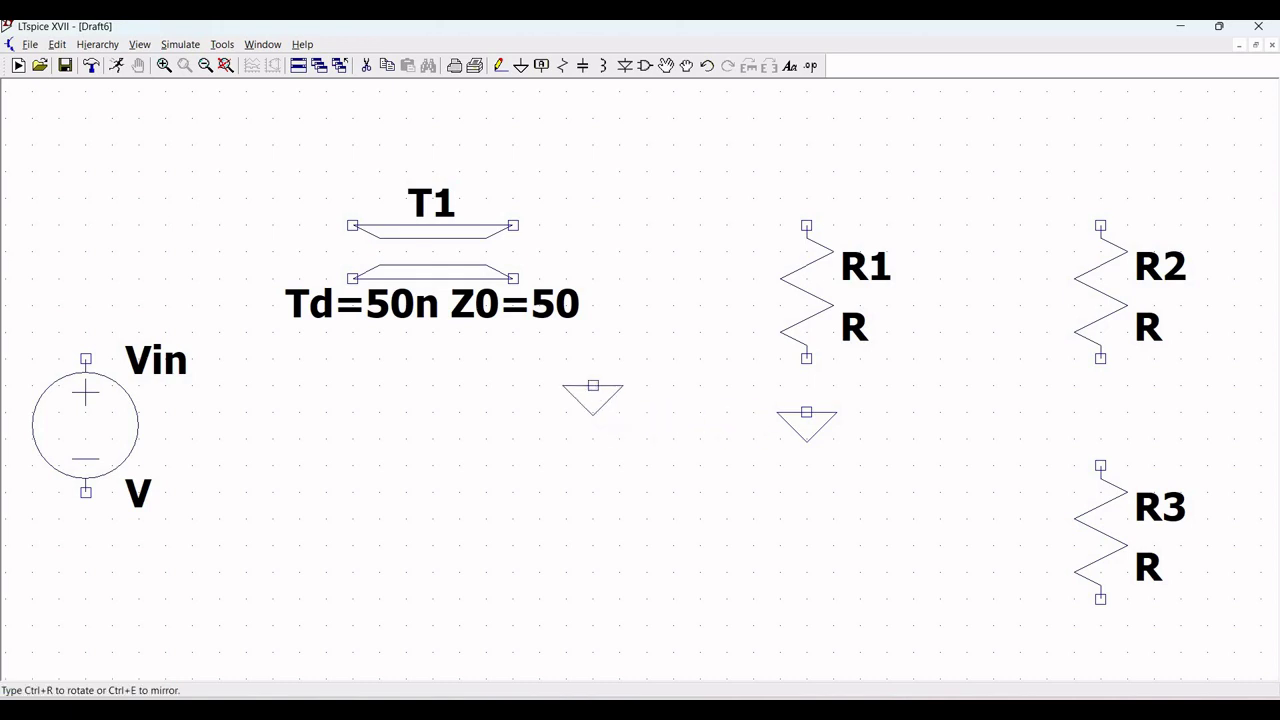
pyautogui.click(593, 358)
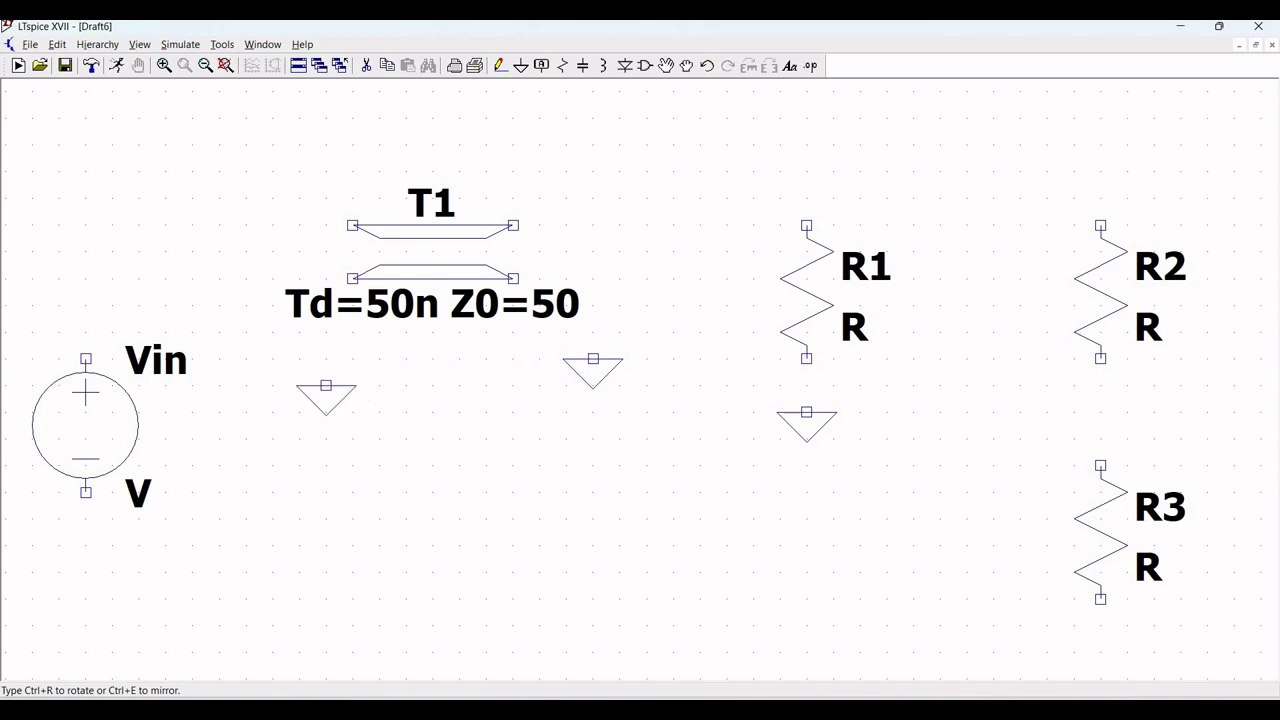
pyautogui.click(326, 358)
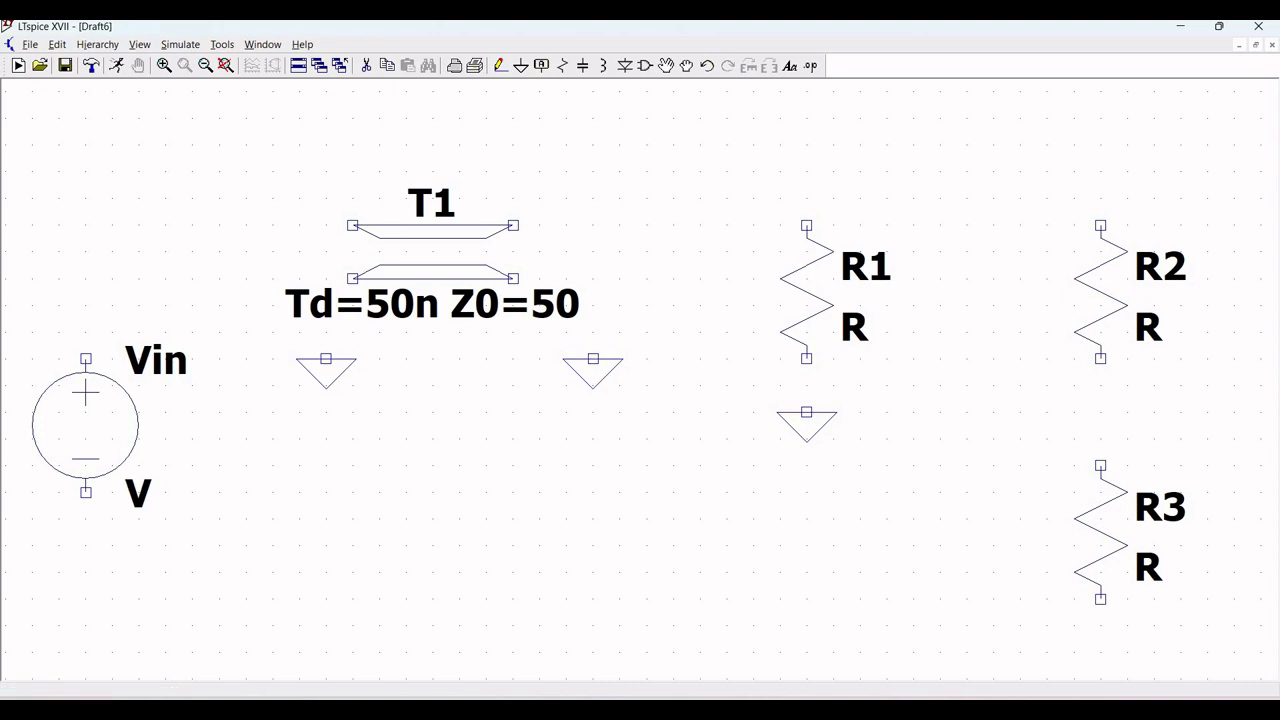
pyautogui.rightClick(395, 453)
pyautogui.click(498, 66)
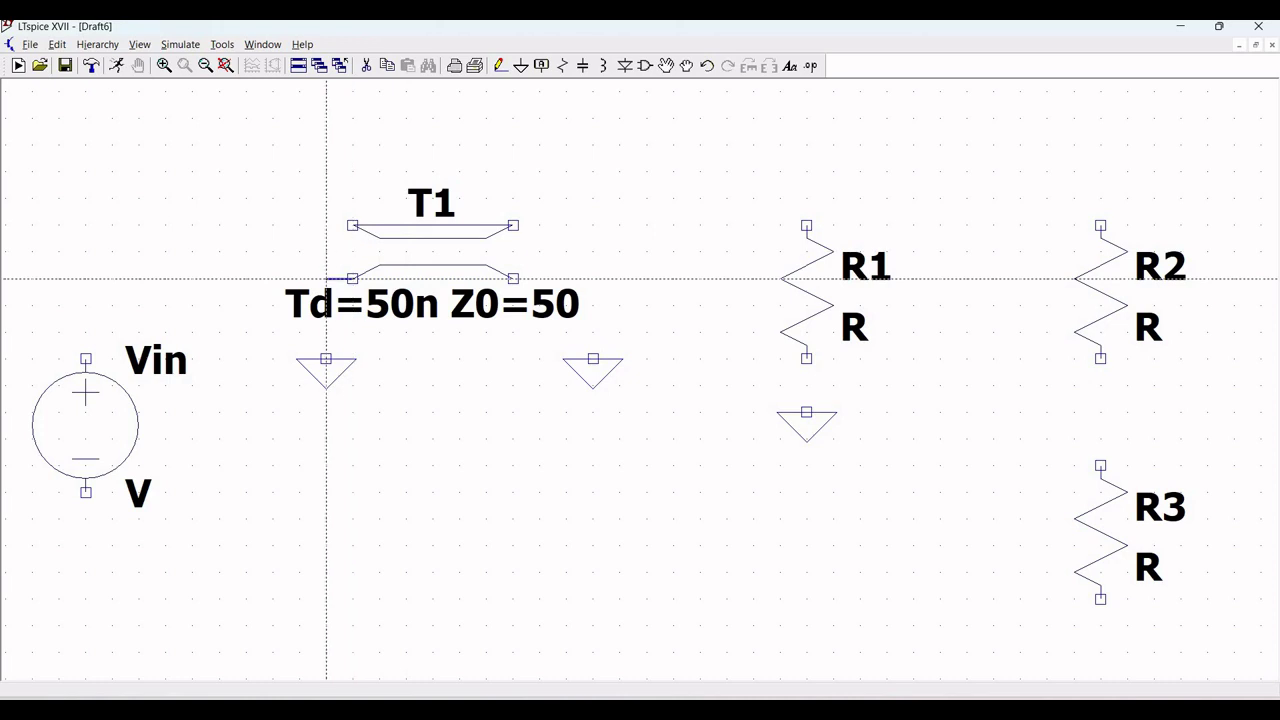
# - Wire T1's lower-left and lower-right ports to their ground symbols
pyautogui.click(352, 278)
pyautogui.click(326, 358)
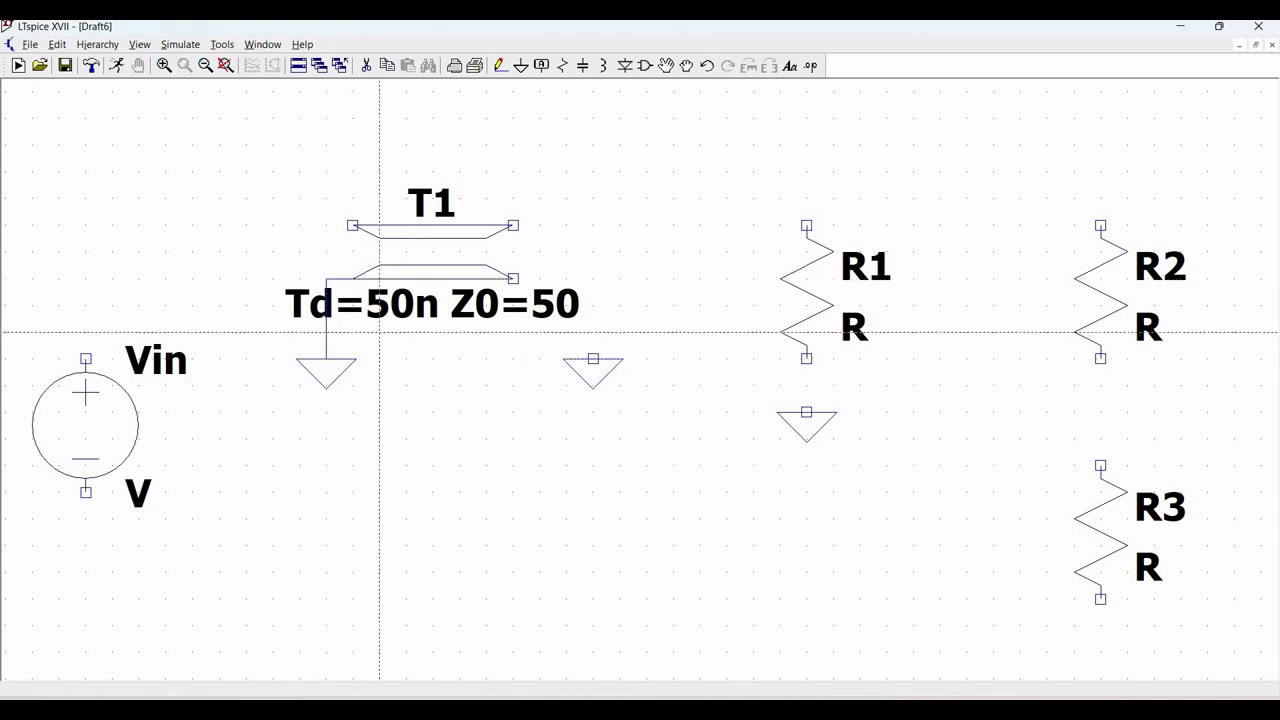
pyautogui.click(513, 278)
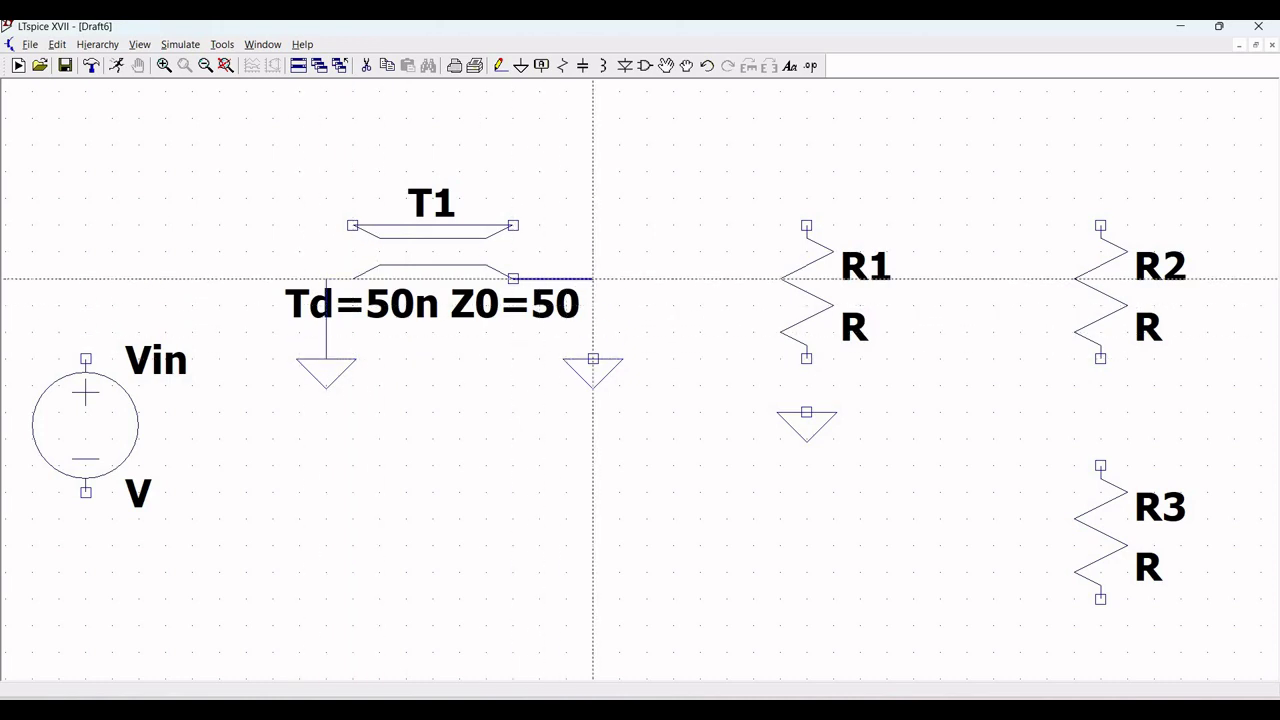
pyautogui.click(593, 358)
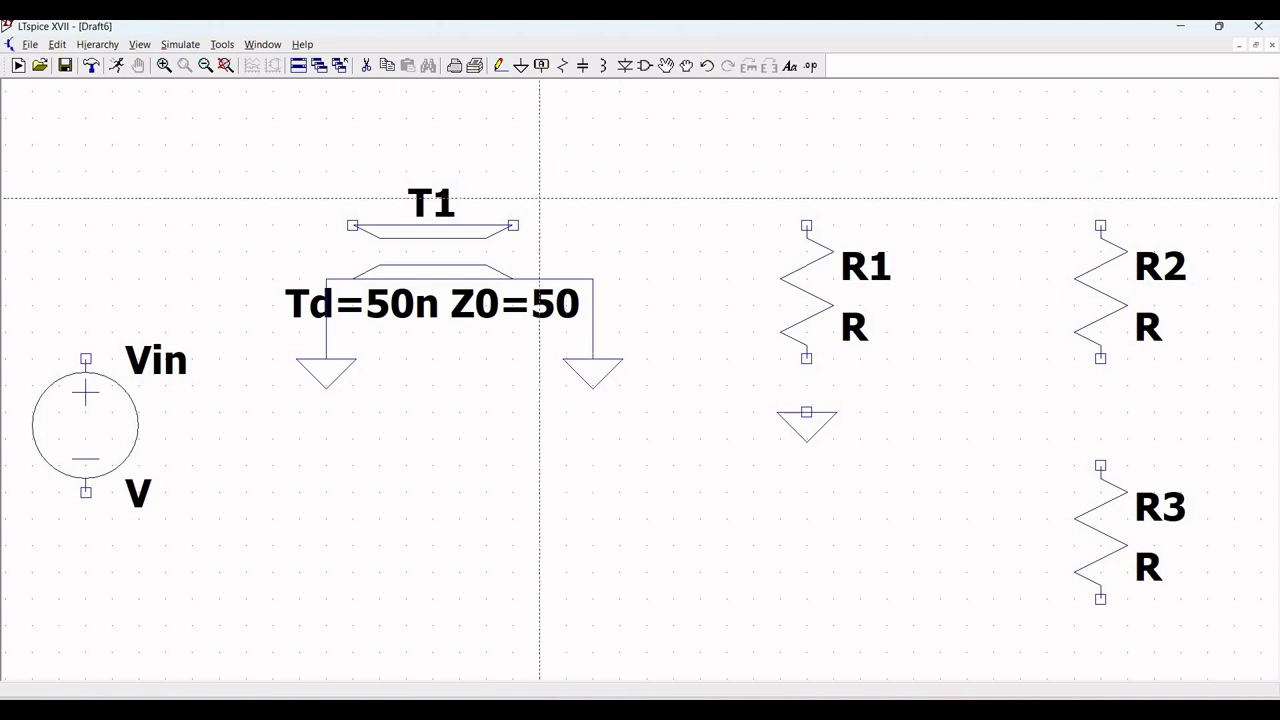
# - Wire T1's upper-right output port to the top pins of R1 and R2
pyautogui.click(513, 225)
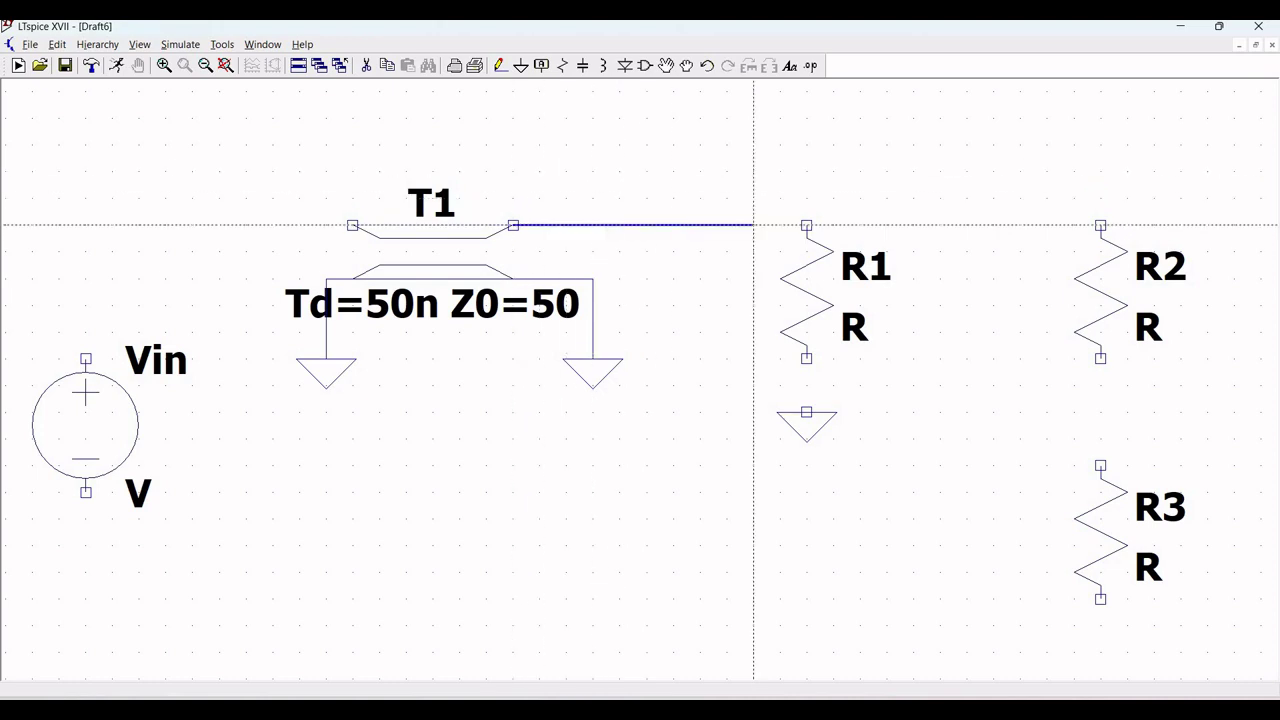
pyautogui.click(806, 225)
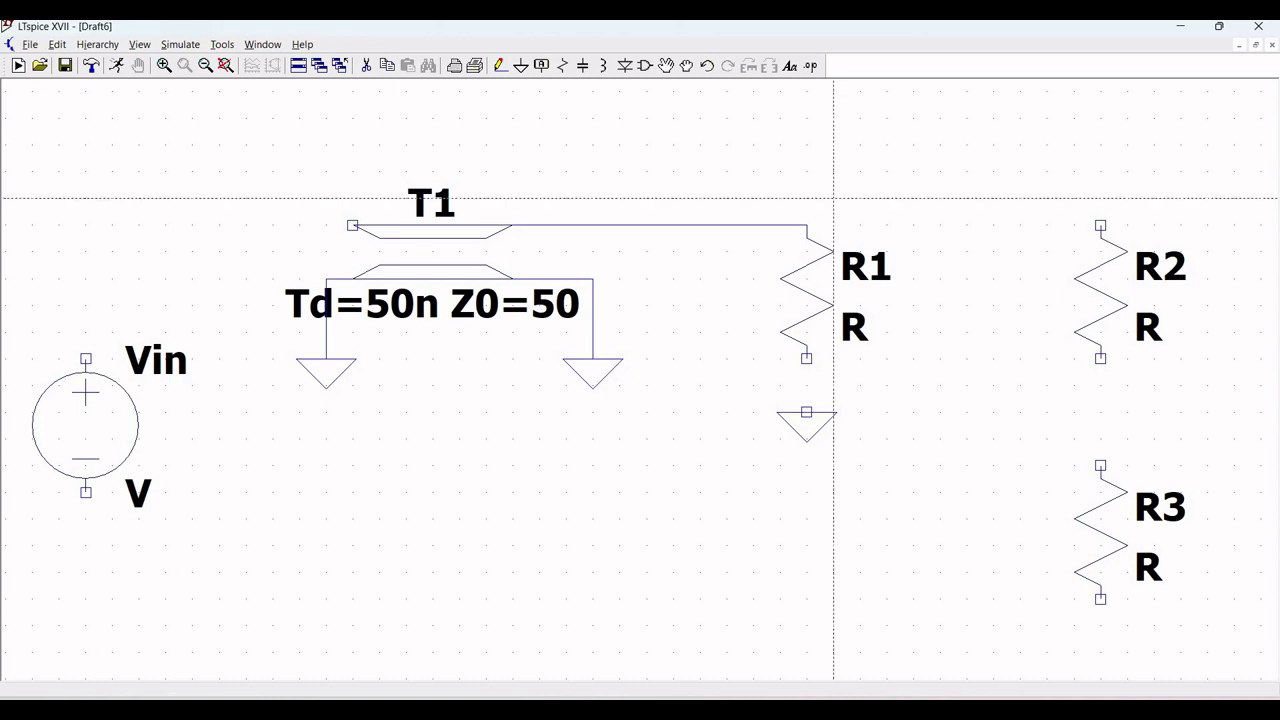
pyautogui.click(1101, 225)
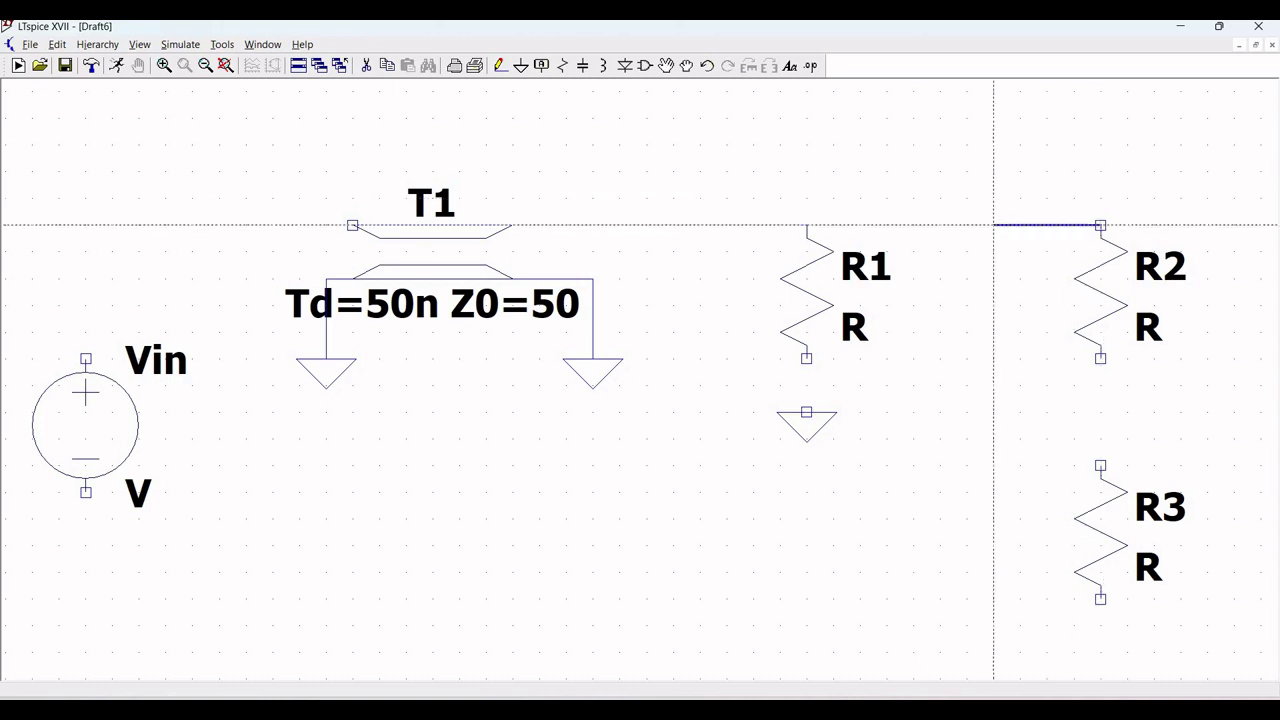
pyautogui.click(807, 225)
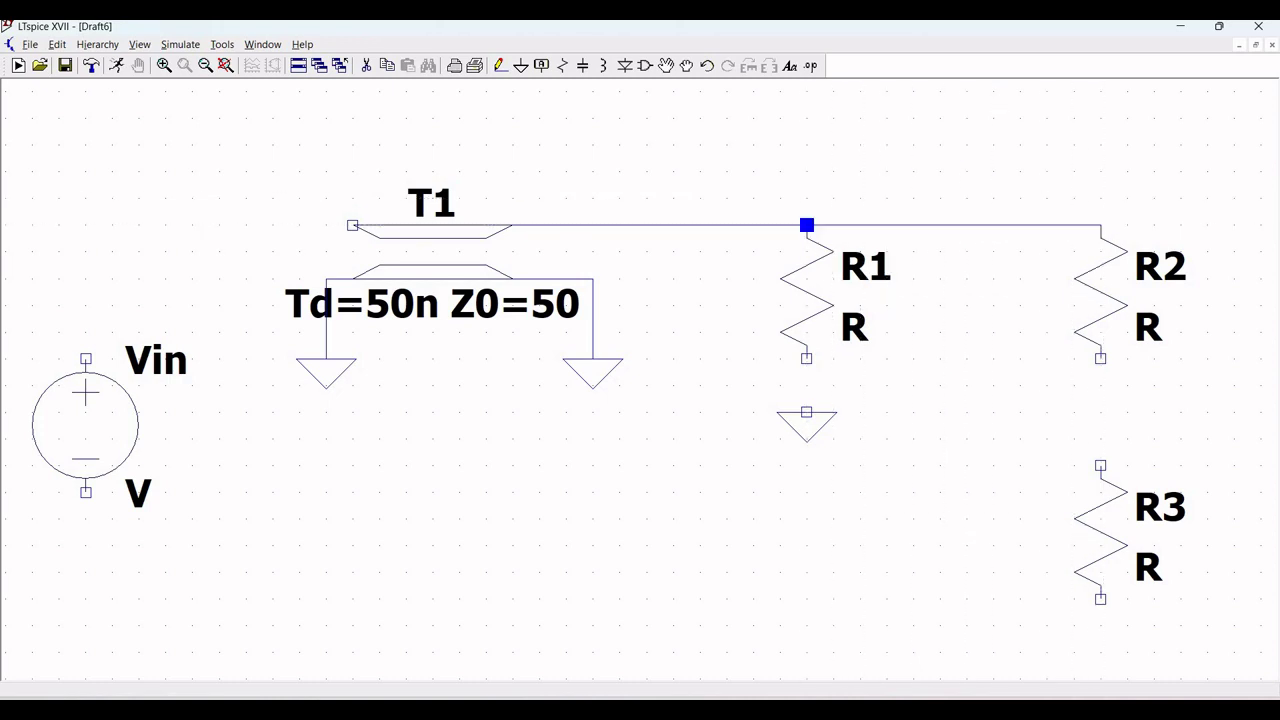
# - Wire R1's bottom pin to its ground and R2's bottom pin to R3's top pin
pyautogui.click(807, 358)
pyautogui.click(807, 412)
pyautogui.click(1100, 358)
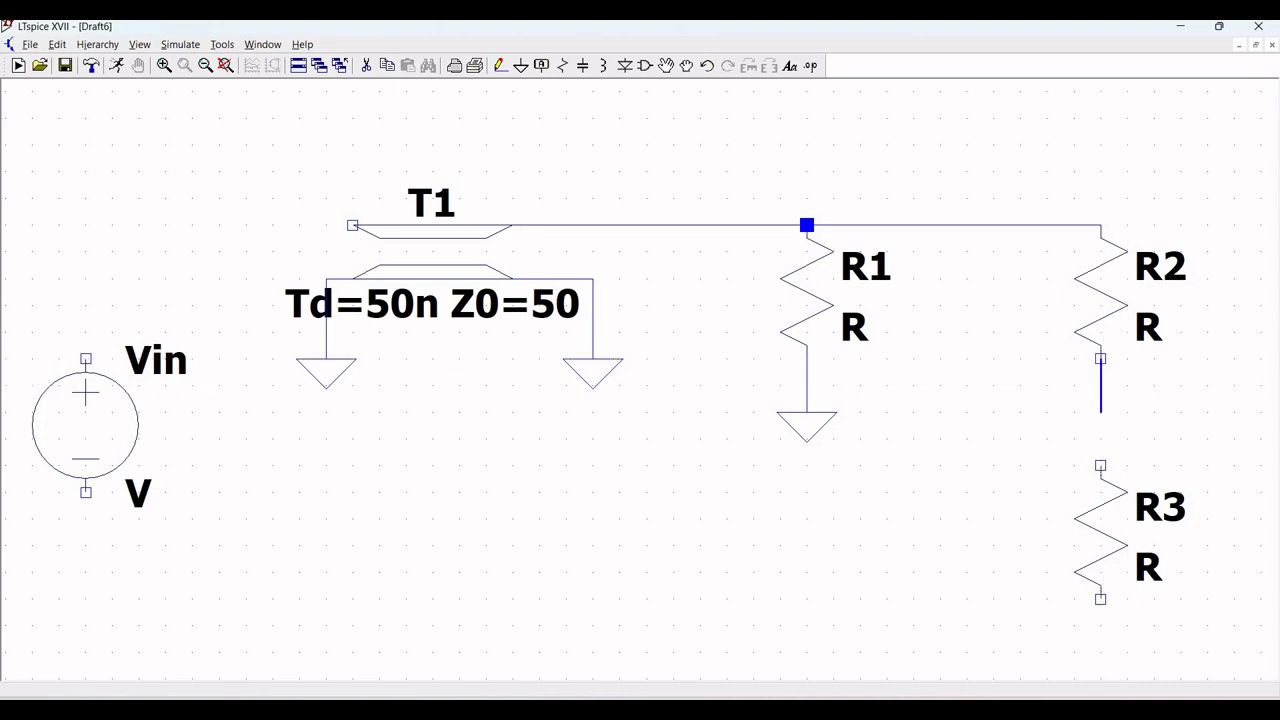
pyautogui.click(1100, 465)
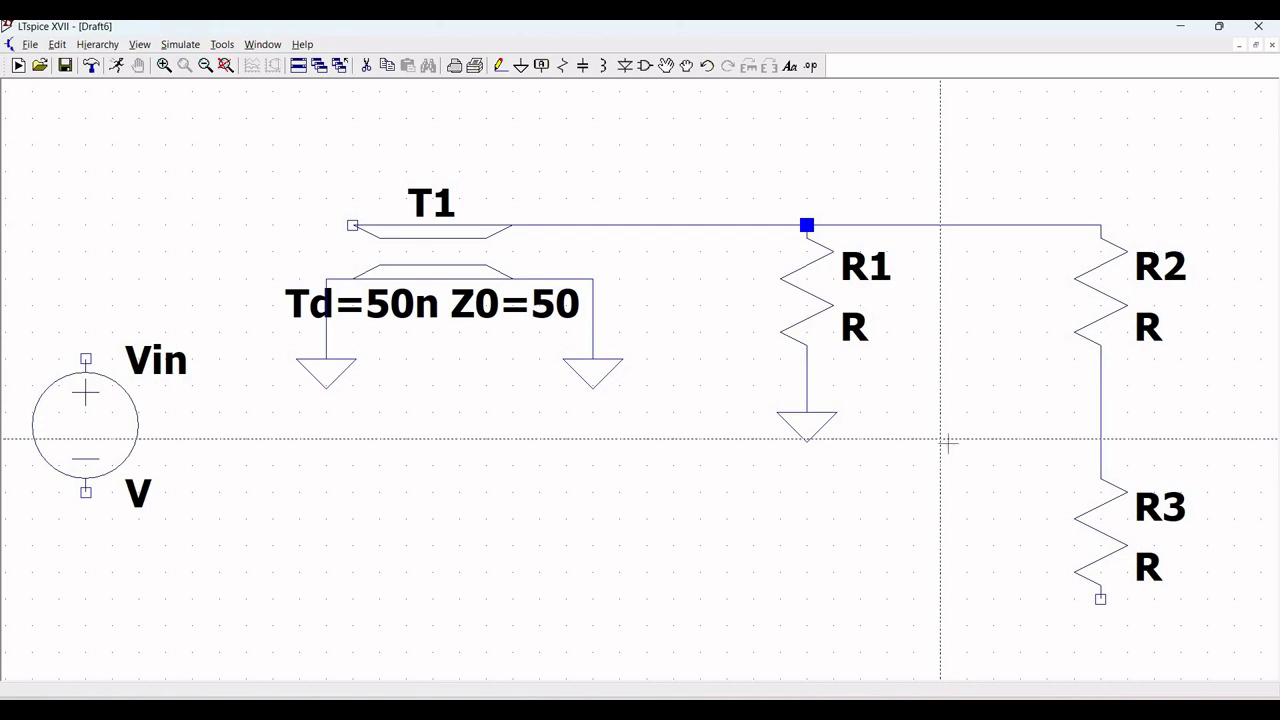
pyautogui.press('Escape')
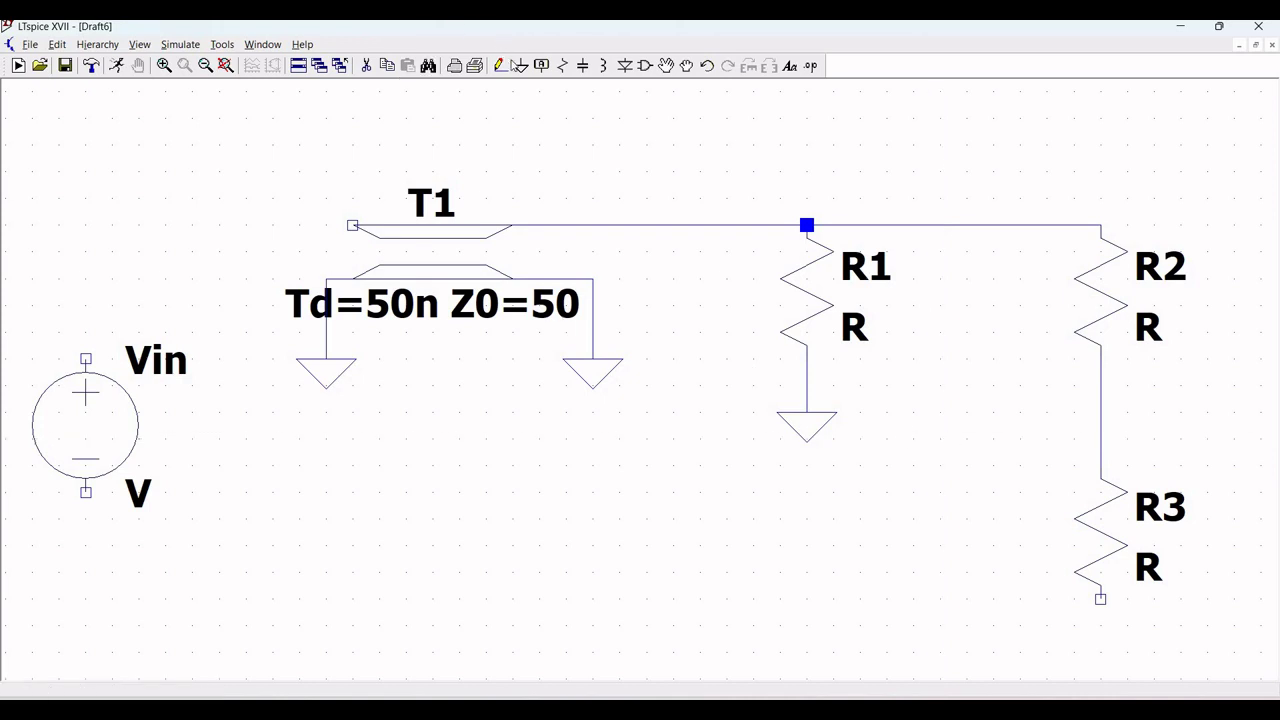
# - Place a ground under Vin and wire Vin's bottom pin to it
pyautogui.click(521, 66)
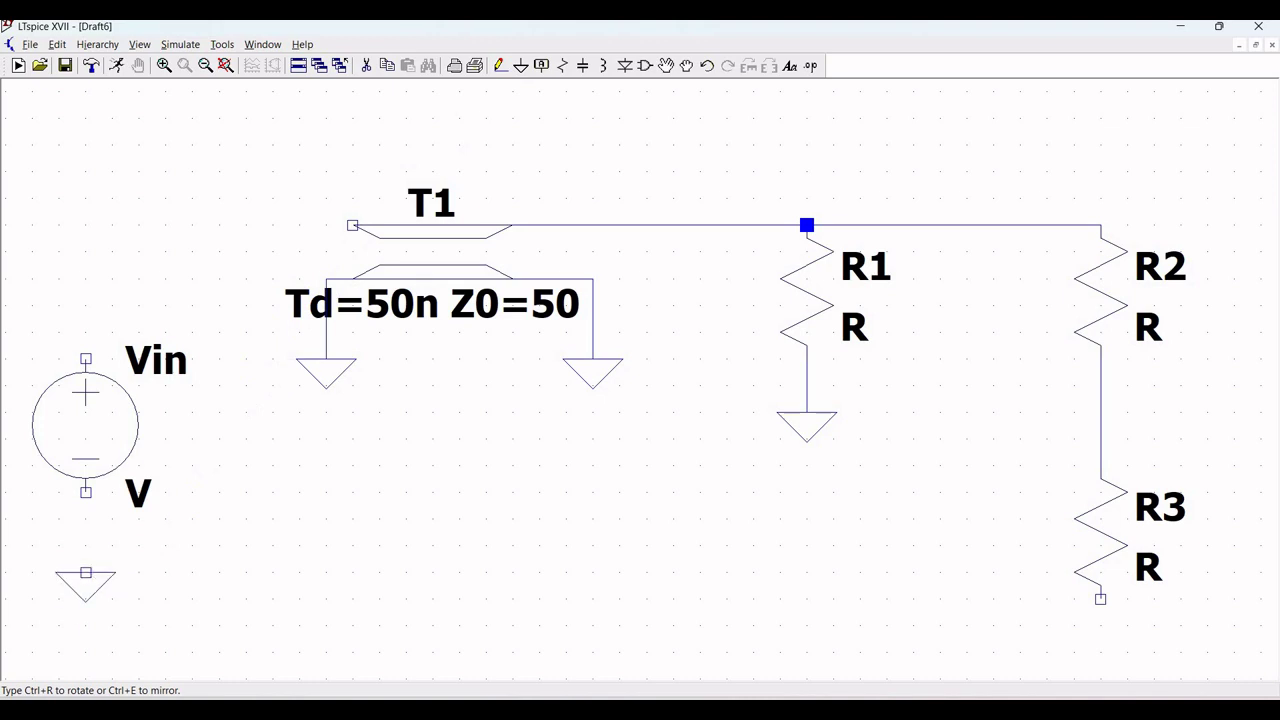
pyautogui.click(85, 572)
pyautogui.press('Escape')
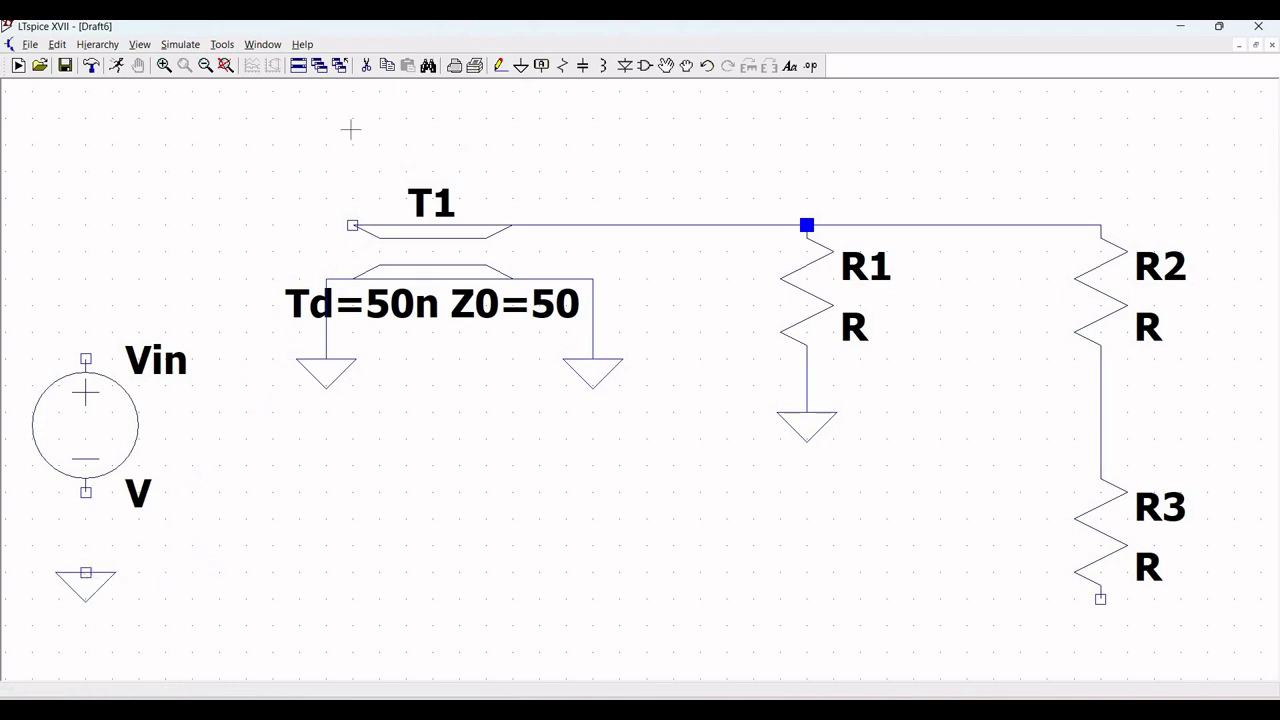
pyautogui.click(500, 66)
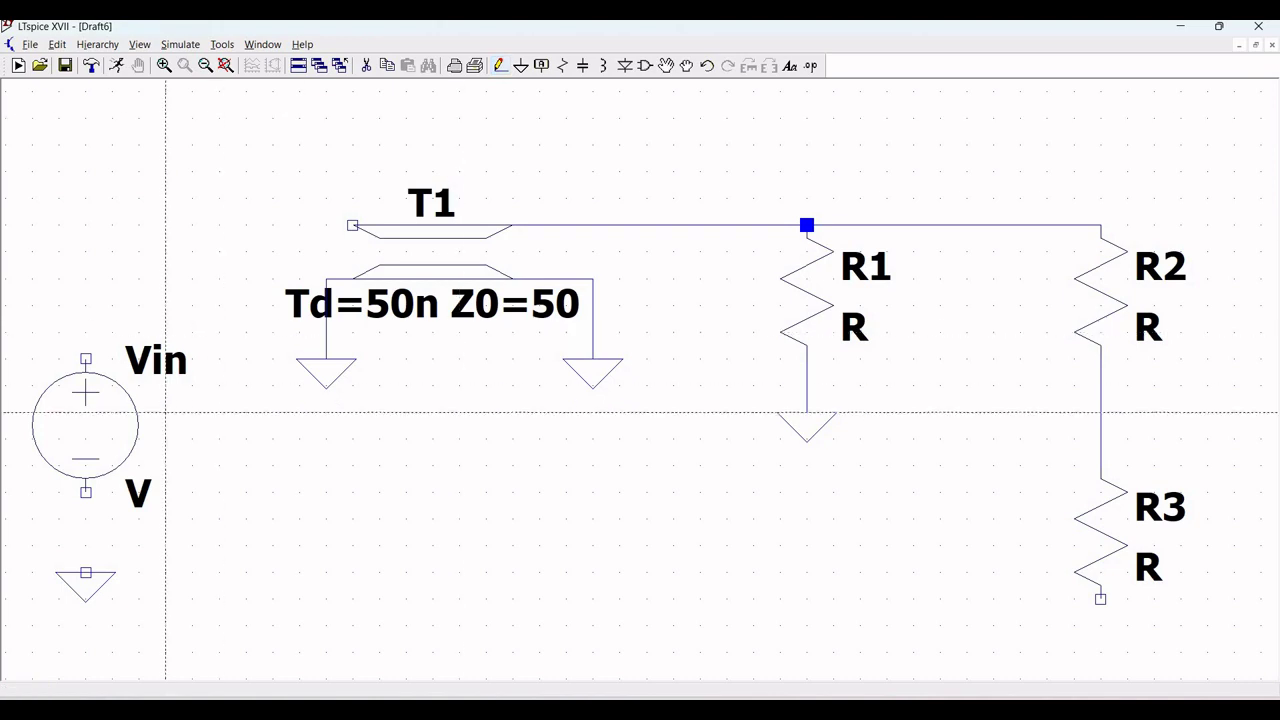
pyautogui.click(85, 492)
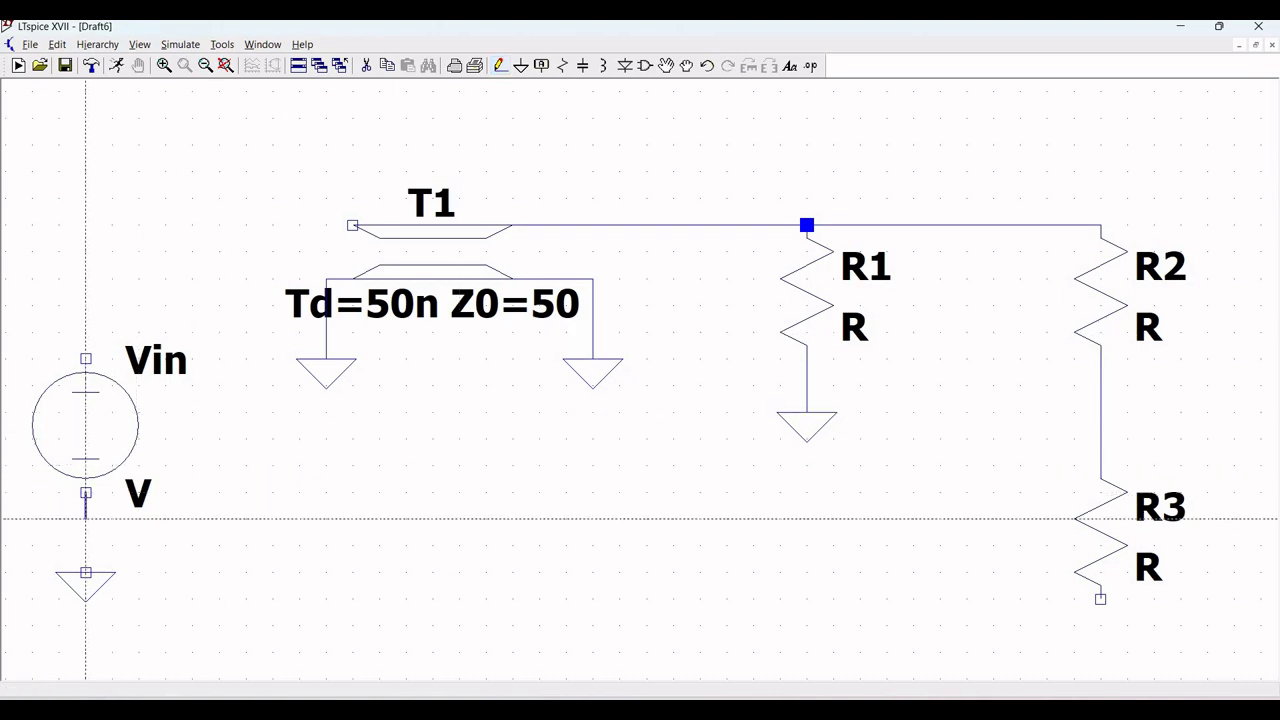
pyautogui.click(85, 572)
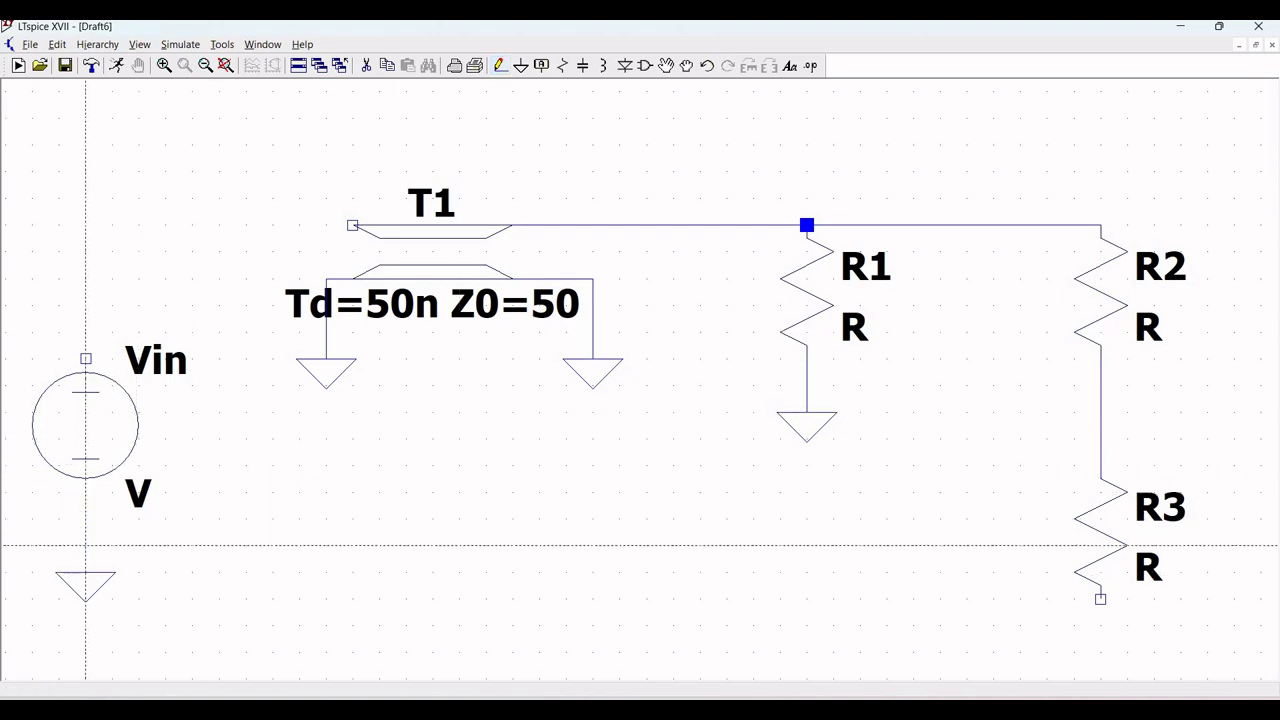
# - Wire Vin's top pin up and across to T1's left input pin
pyautogui.click(85, 358)
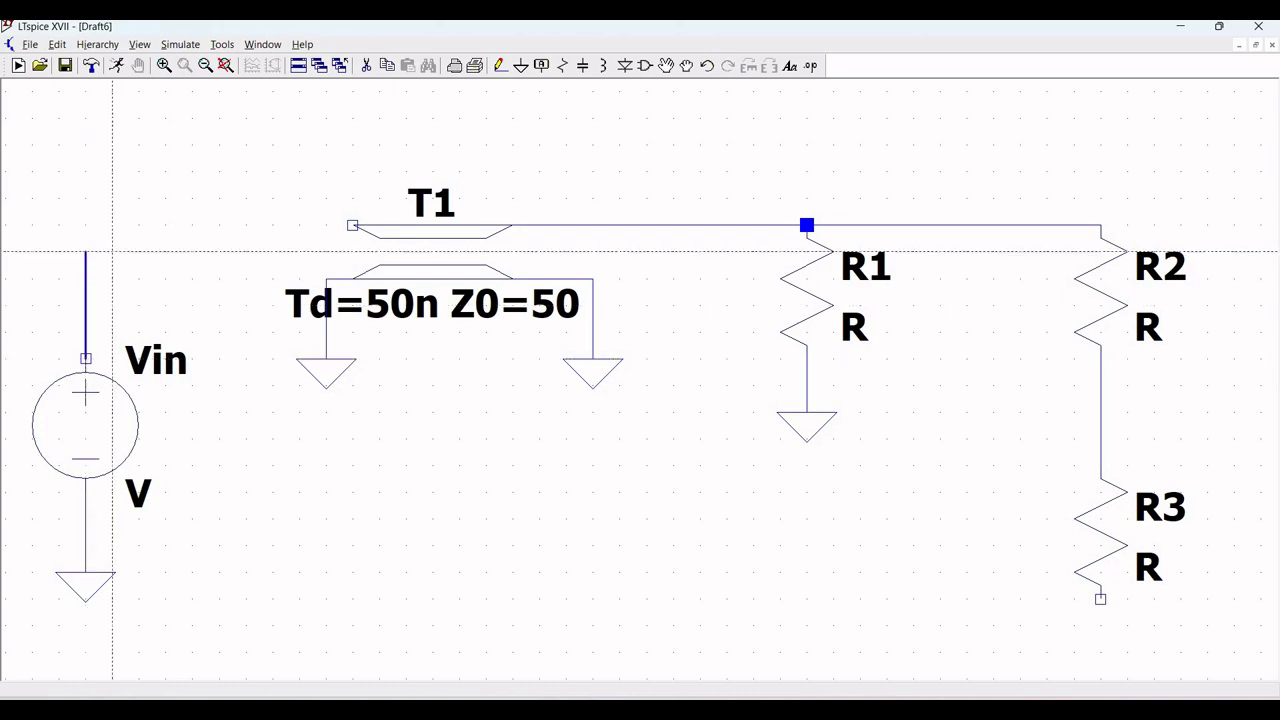
pyautogui.click(86, 225)
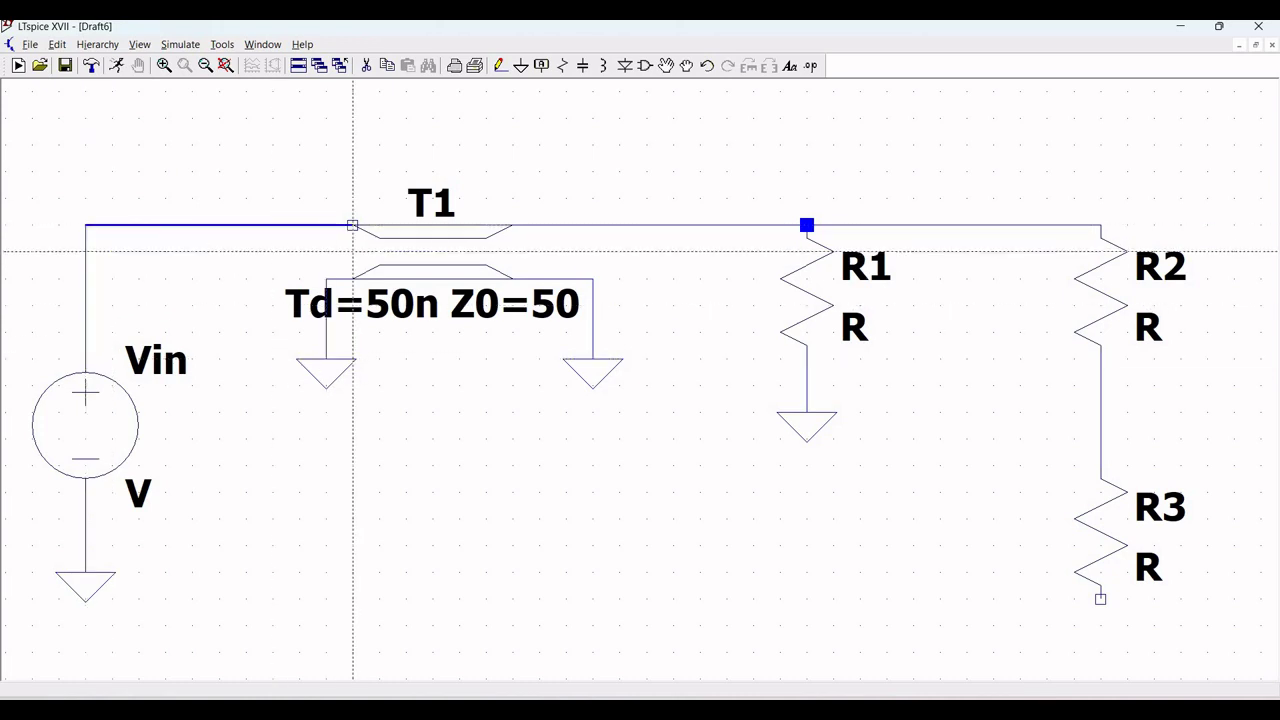
pyautogui.click(352, 225)
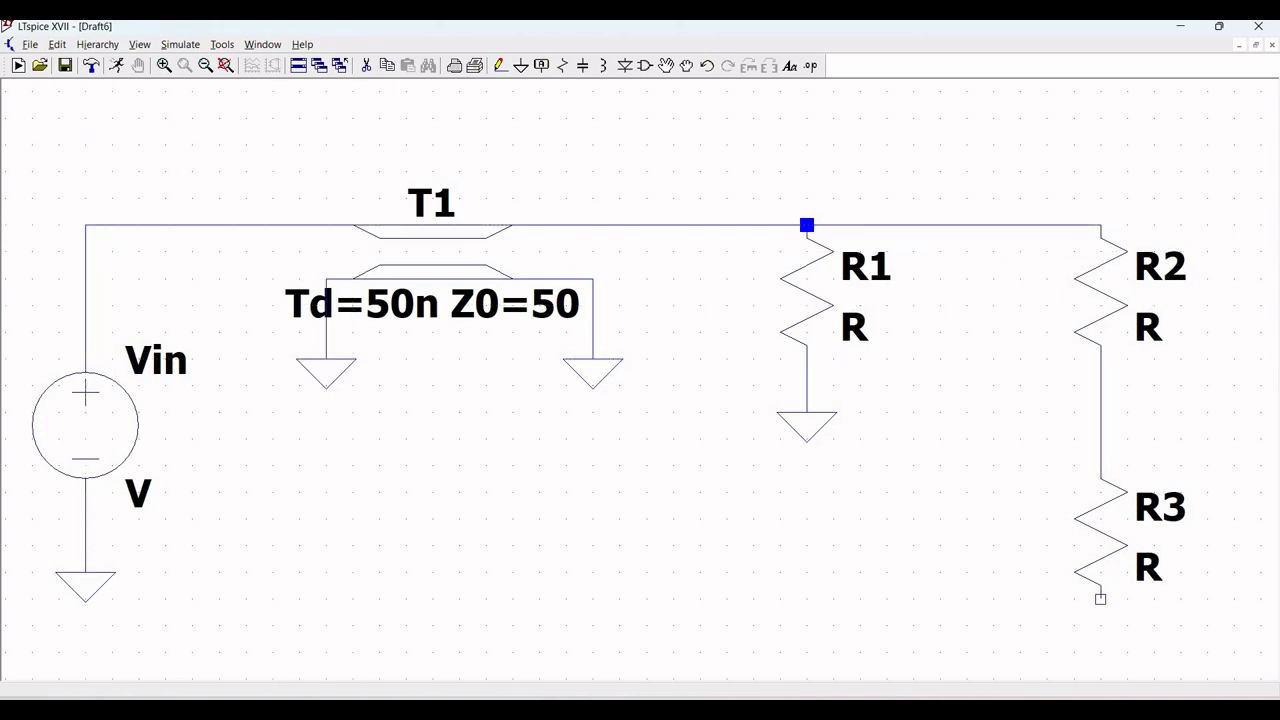
# - Run a return wire from R3's bottom pin along the bottom to the input wire
pyautogui.click(1100, 599)
pyautogui.click(1100, 626)
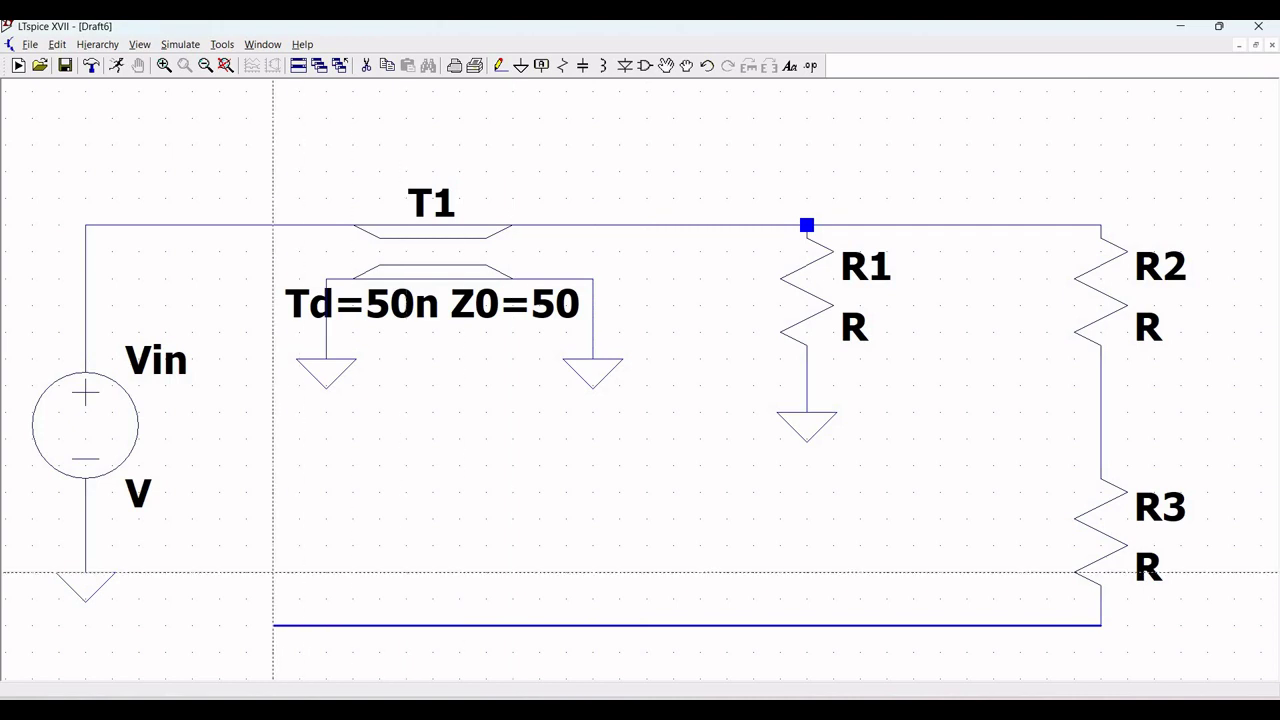
pyautogui.click(246, 626)
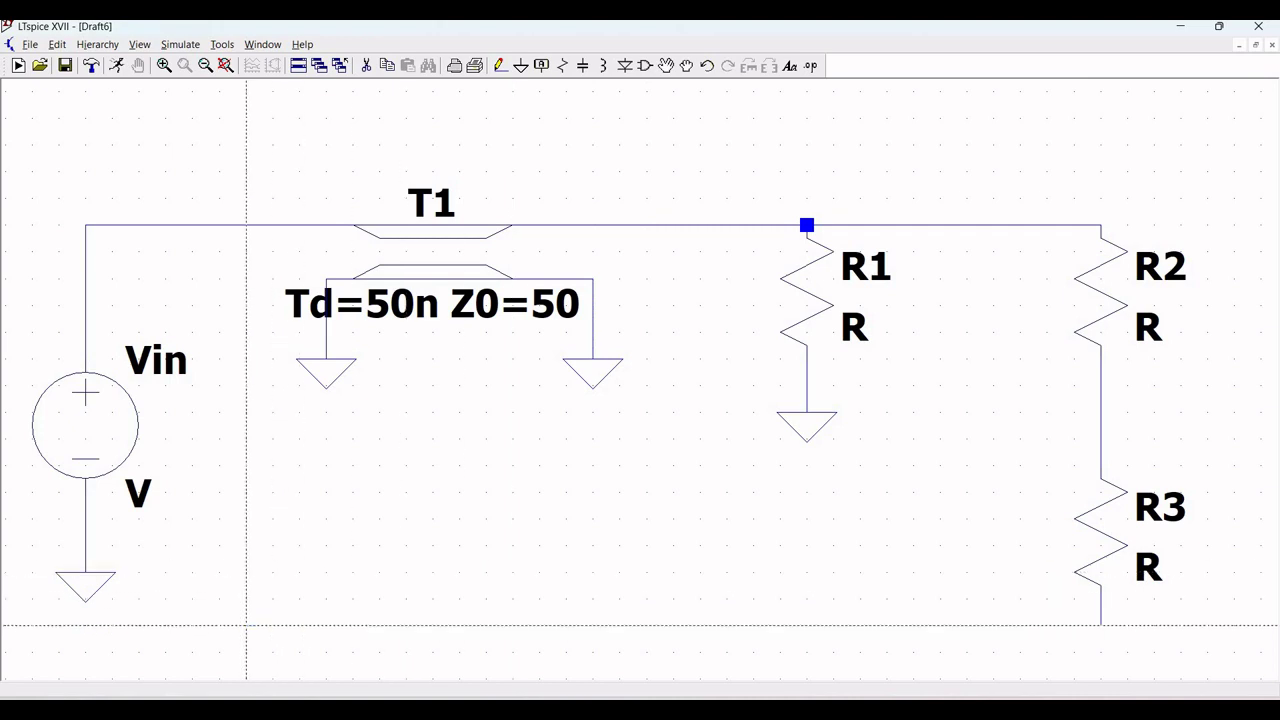
pyautogui.click(246, 226)
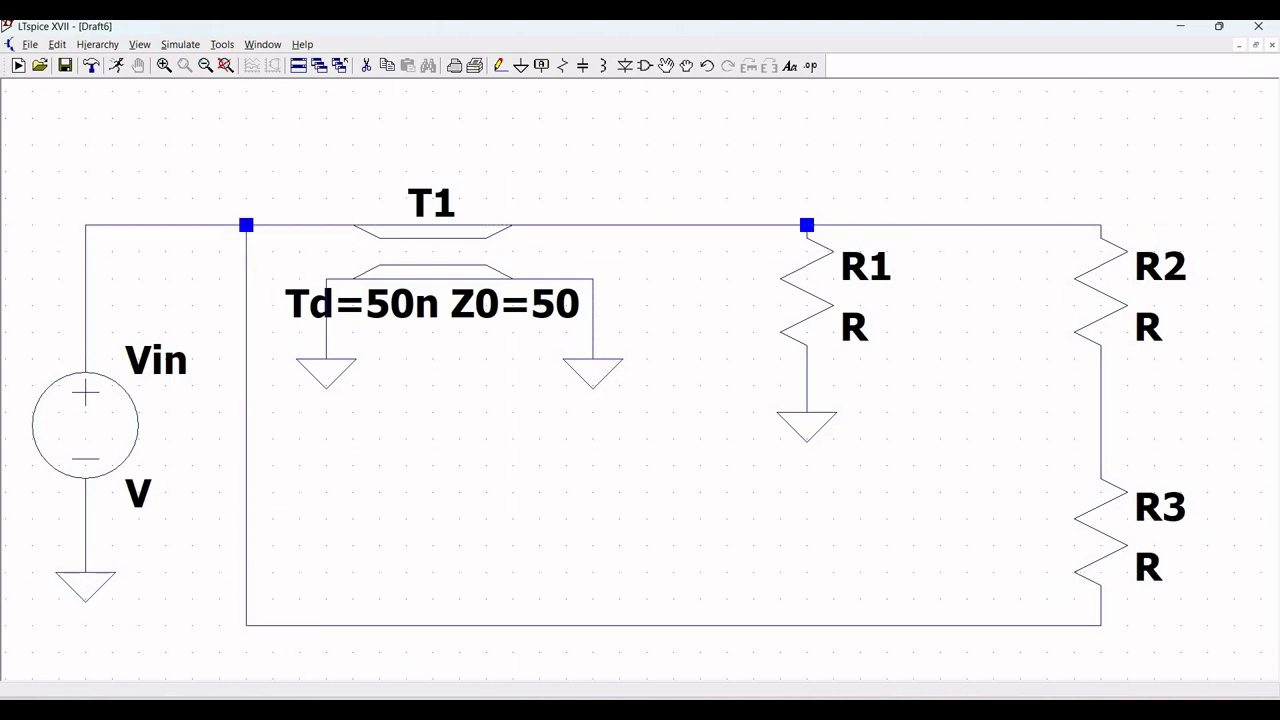
# - Draw a short output wire to the right from the R2/R3 node
pyautogui.click(500, 65)
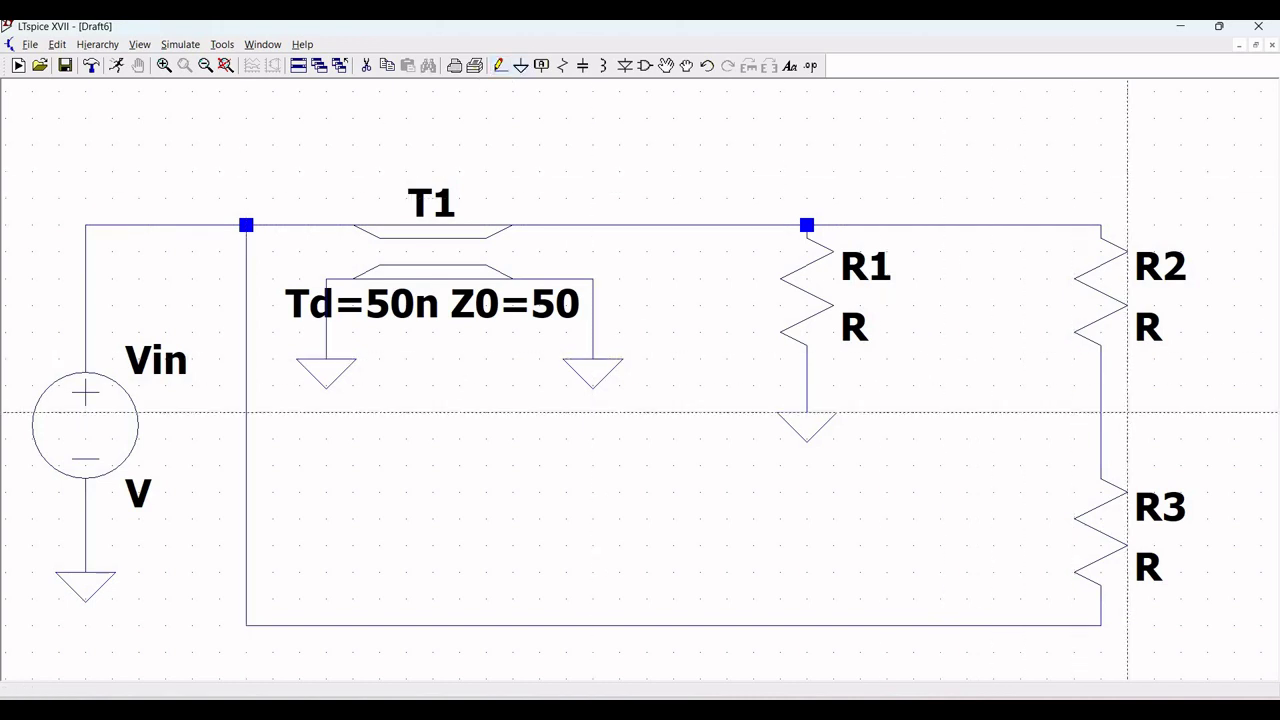
pyautogui.click(1101, 412)
pyautogui.rightClick(1234, 412)
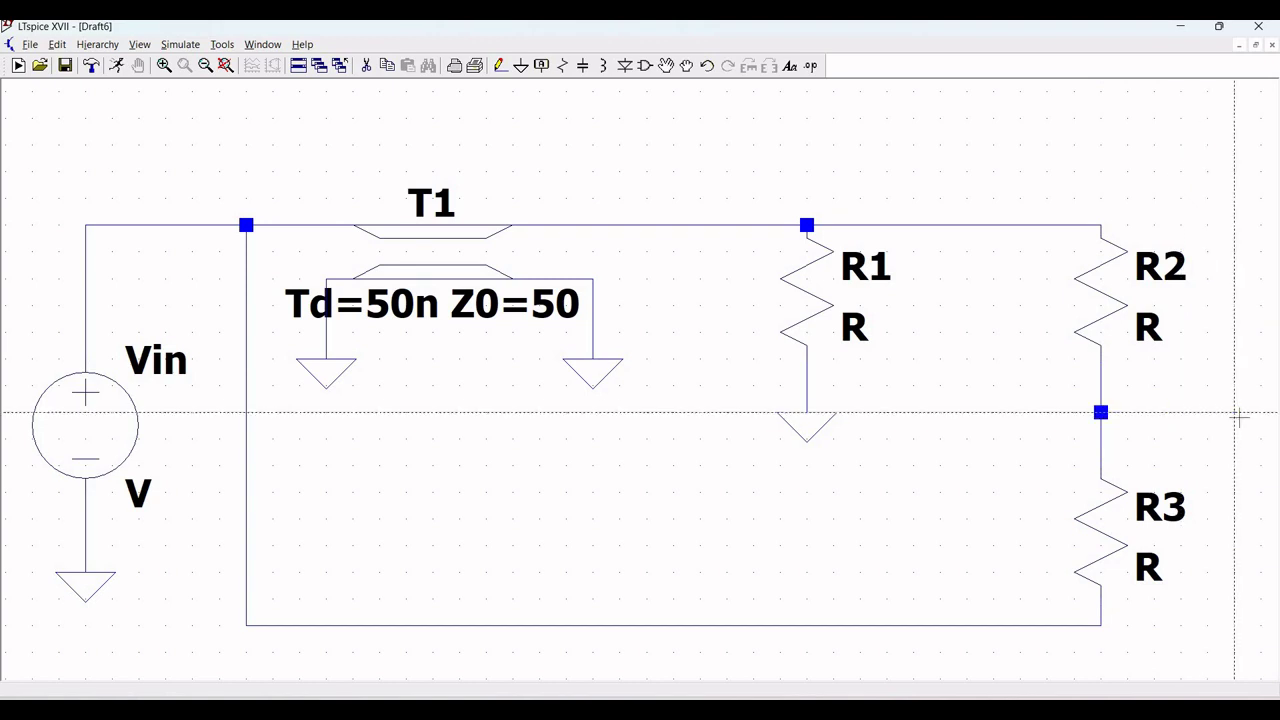
pyautogui.rightClick(1237, 418)
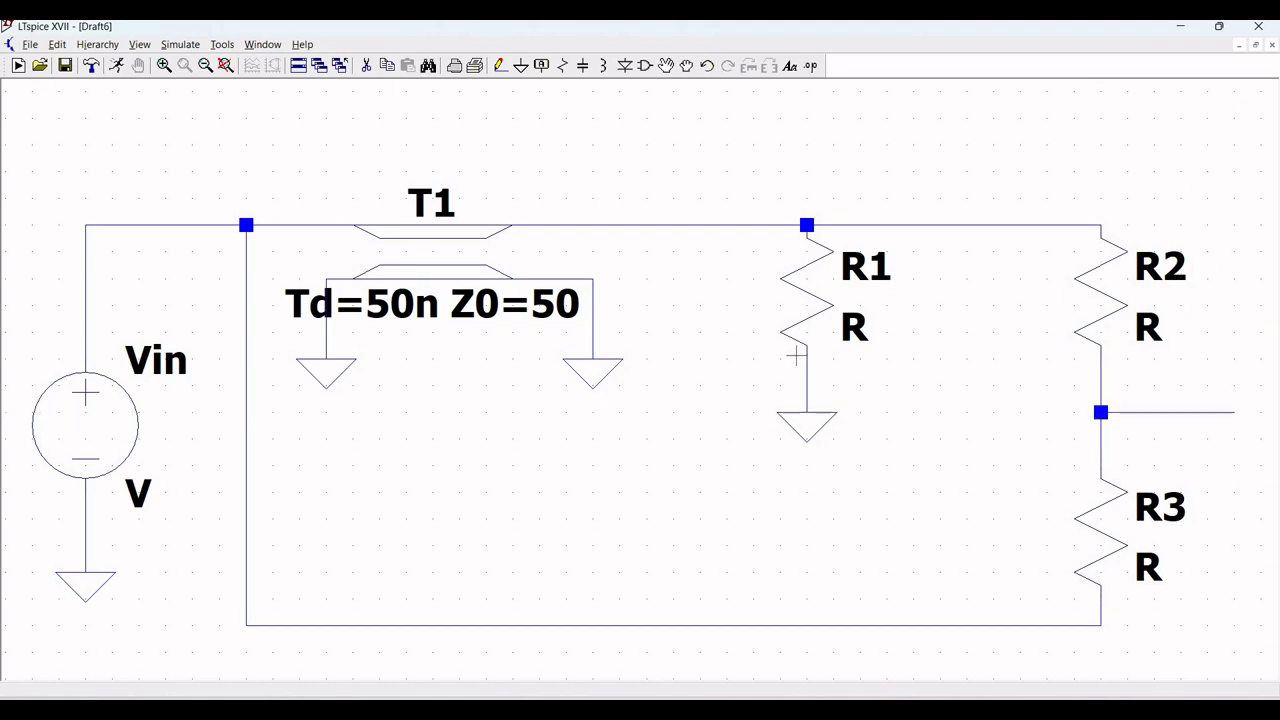
# - Set R1's resistance to 50 Ω
pyautogui.rightClick(812, 300)
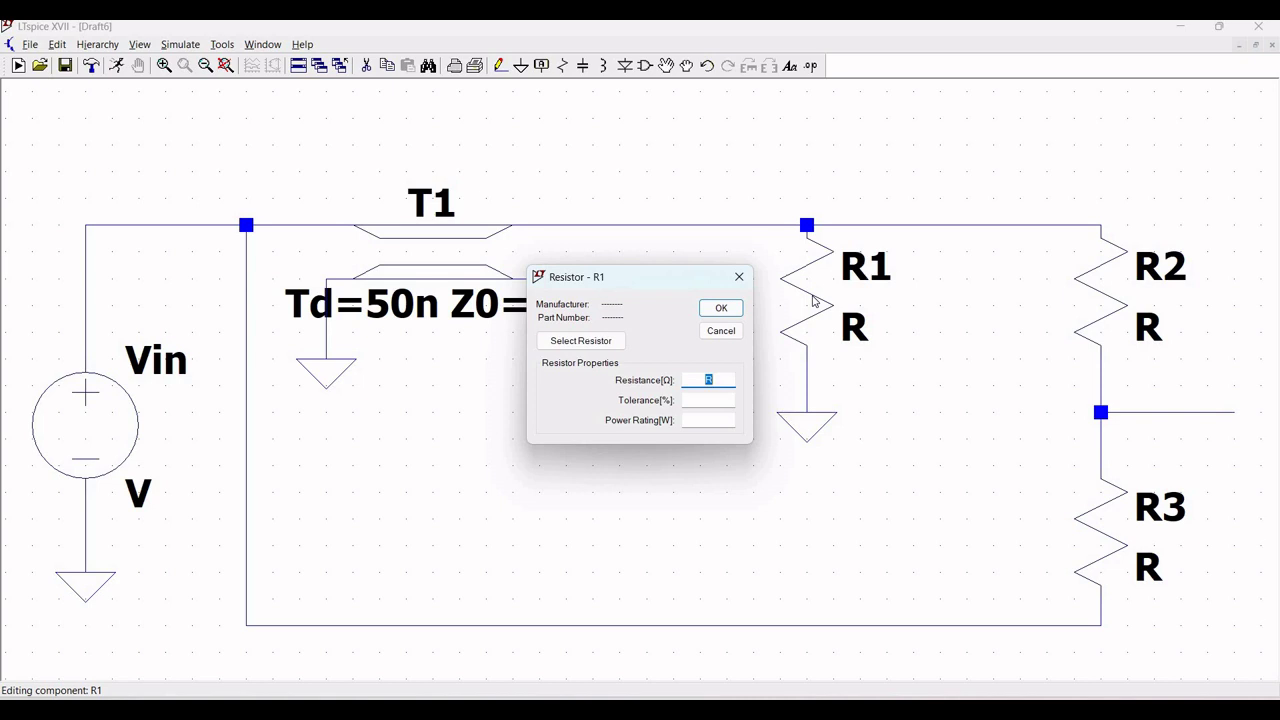
pyautogui.write('150')
pyautogui.write('50')
pyautogui.click(721, 308)
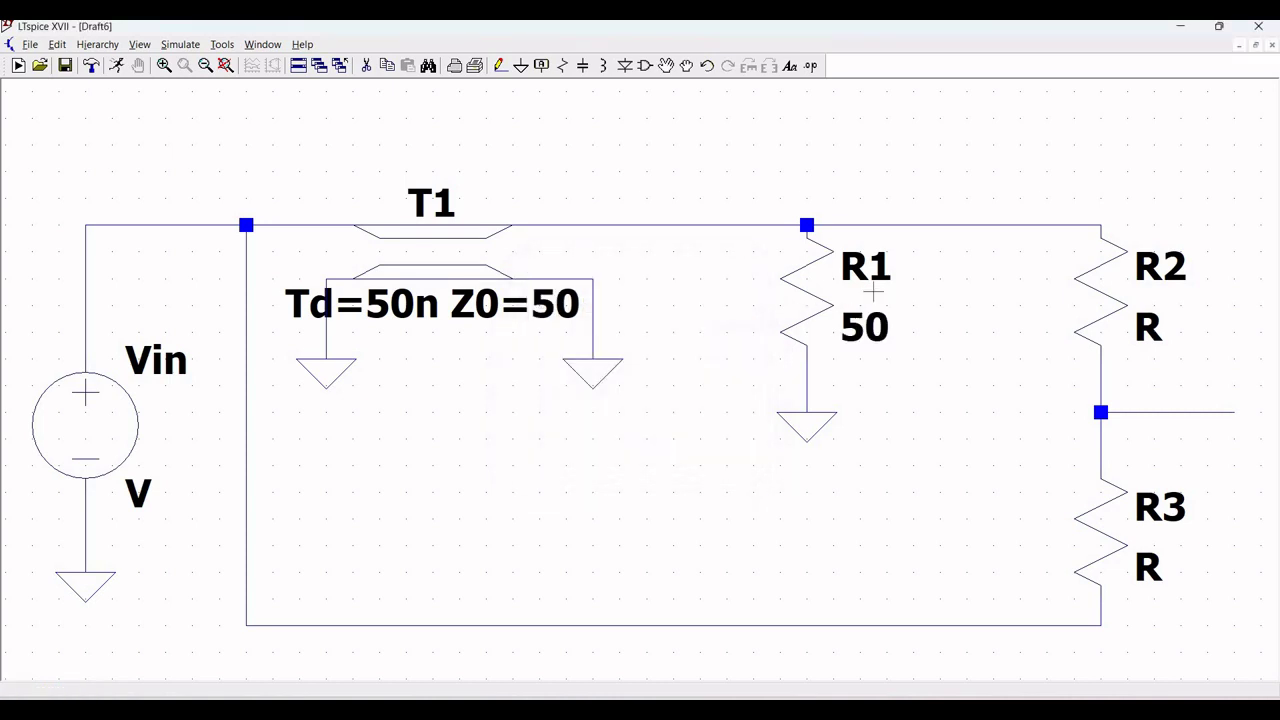
# - Set both R2 and R3 to 5k
pyautogui.rightClick(1098, 285)
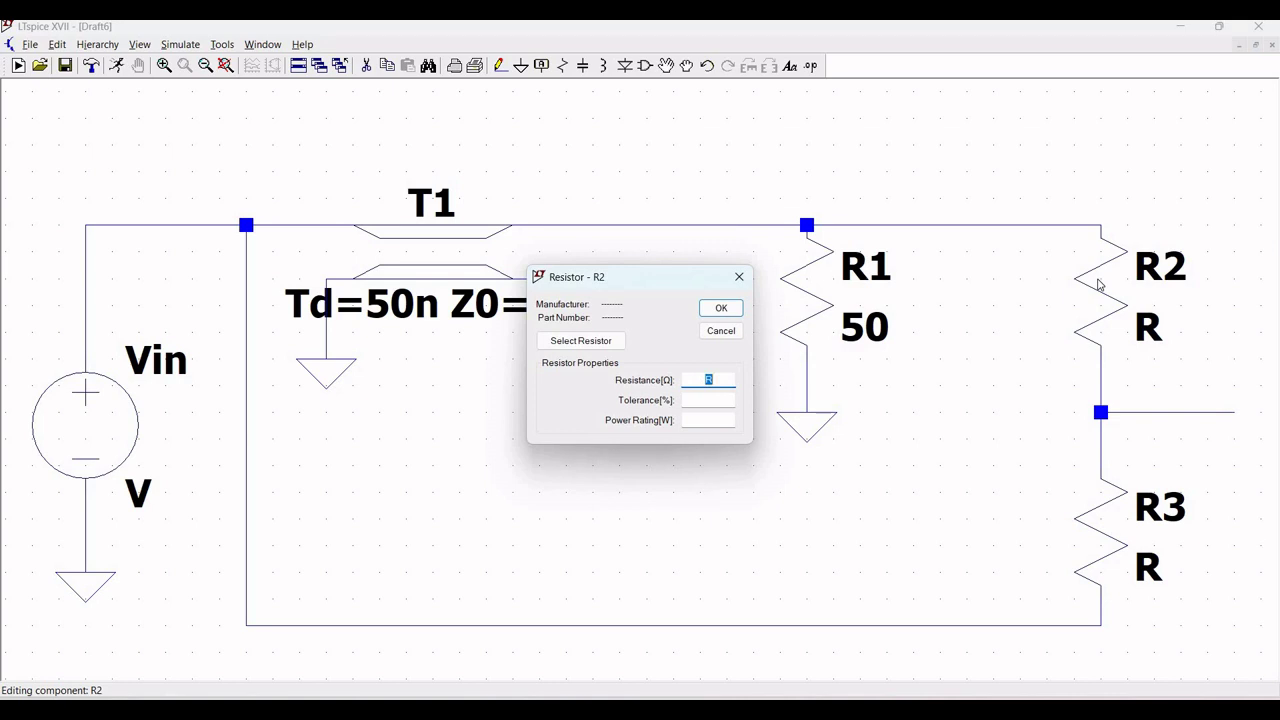
pyautogui.write('5k')
pyautogui.press('Return')
pyautogui.rightClick(1103, 564)
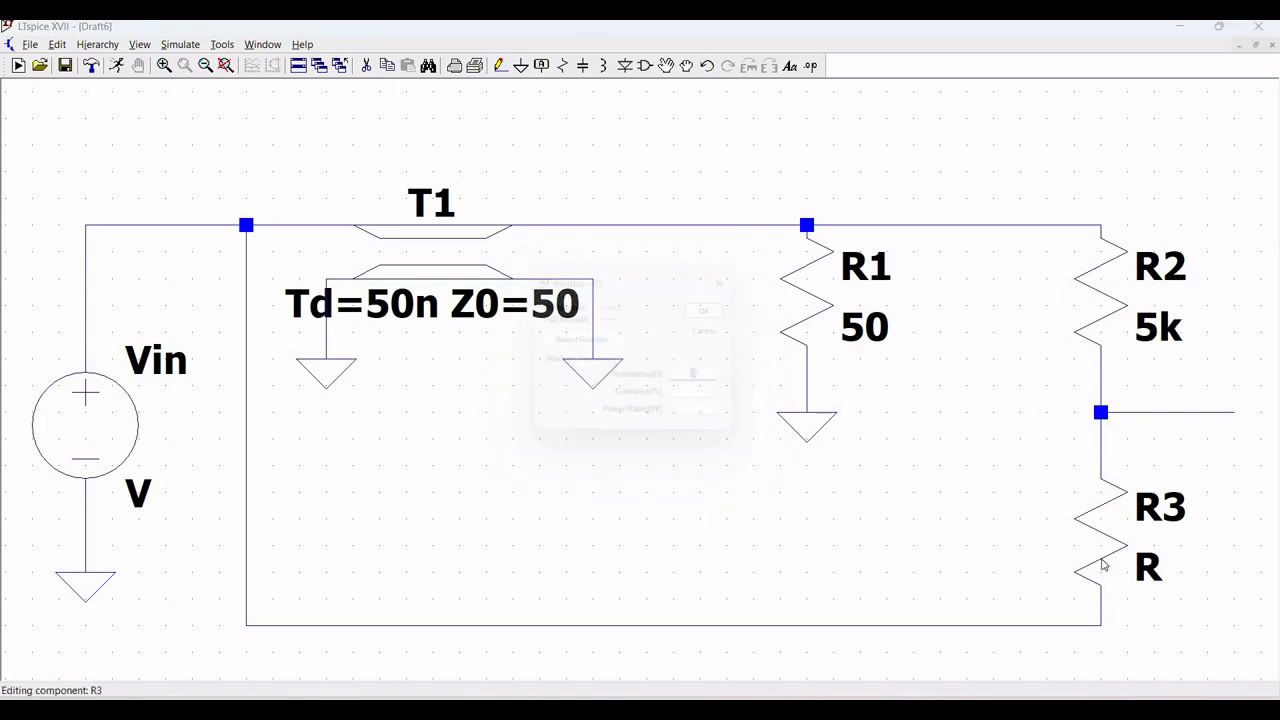
pyautogui.write('5k')
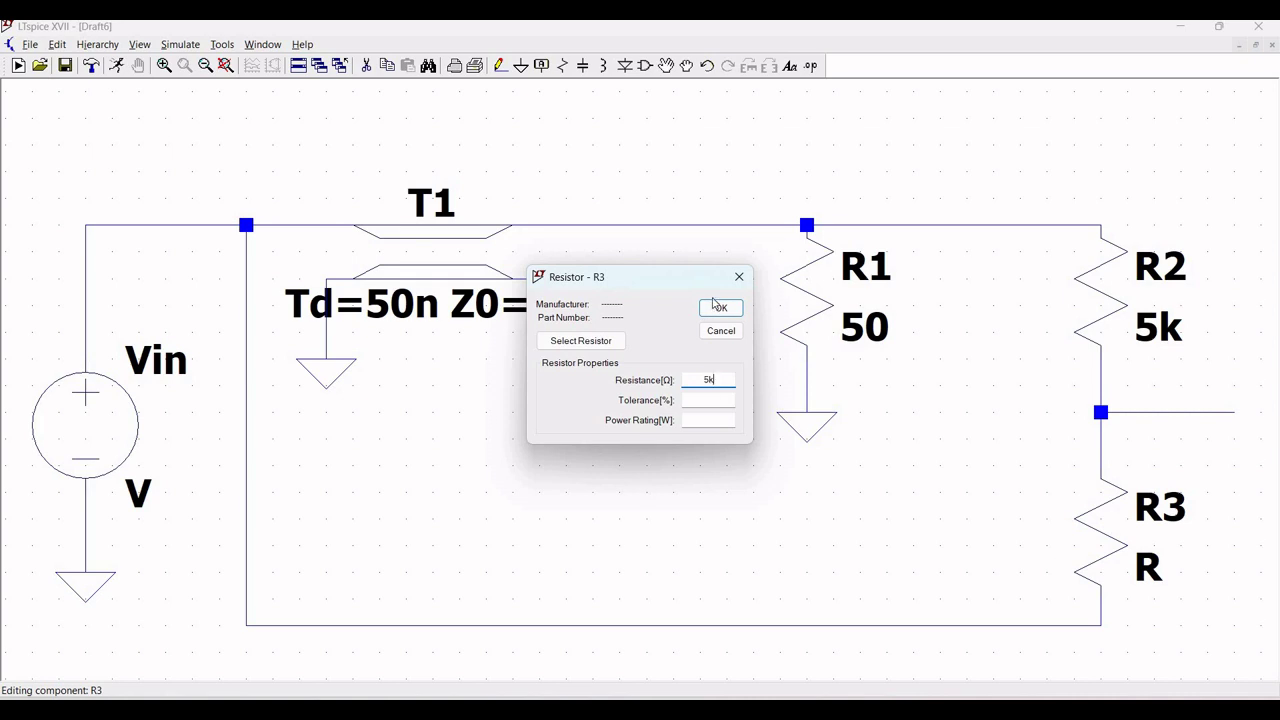
pyautogui.click(721, 308)
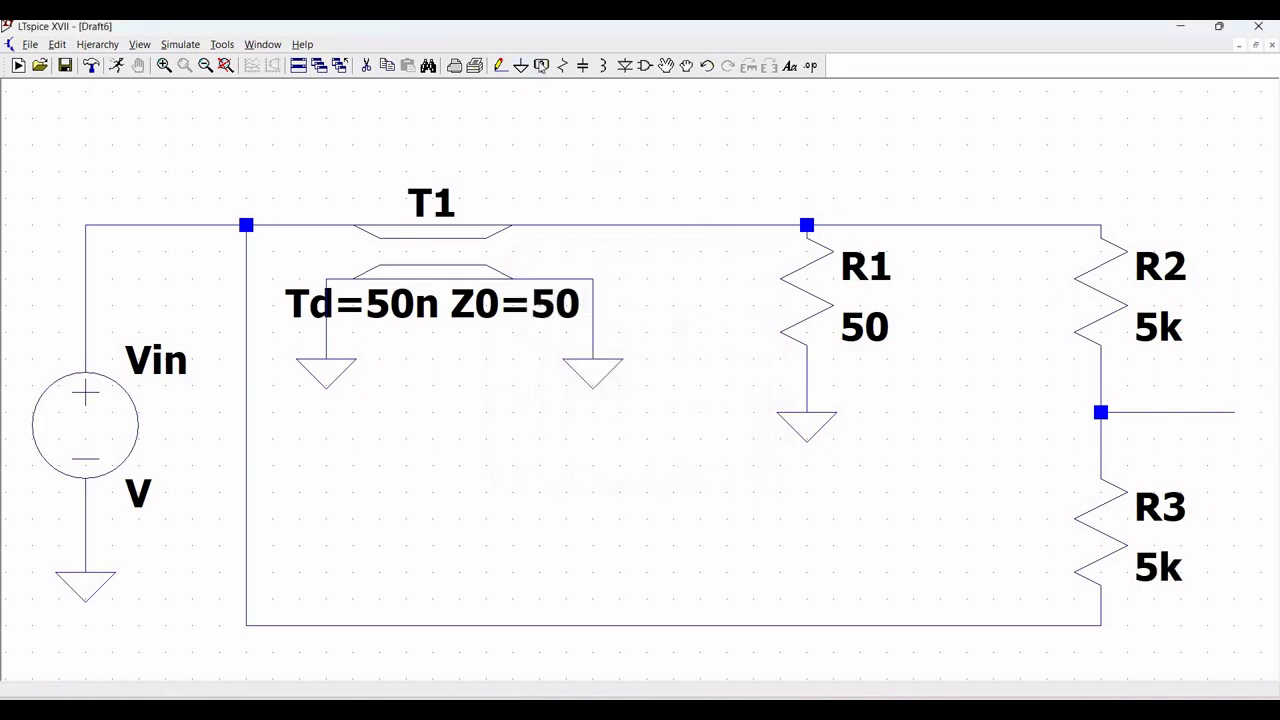
# - Label the R2/R3 output wire as net Vout
pyautogui.click(541, 66)
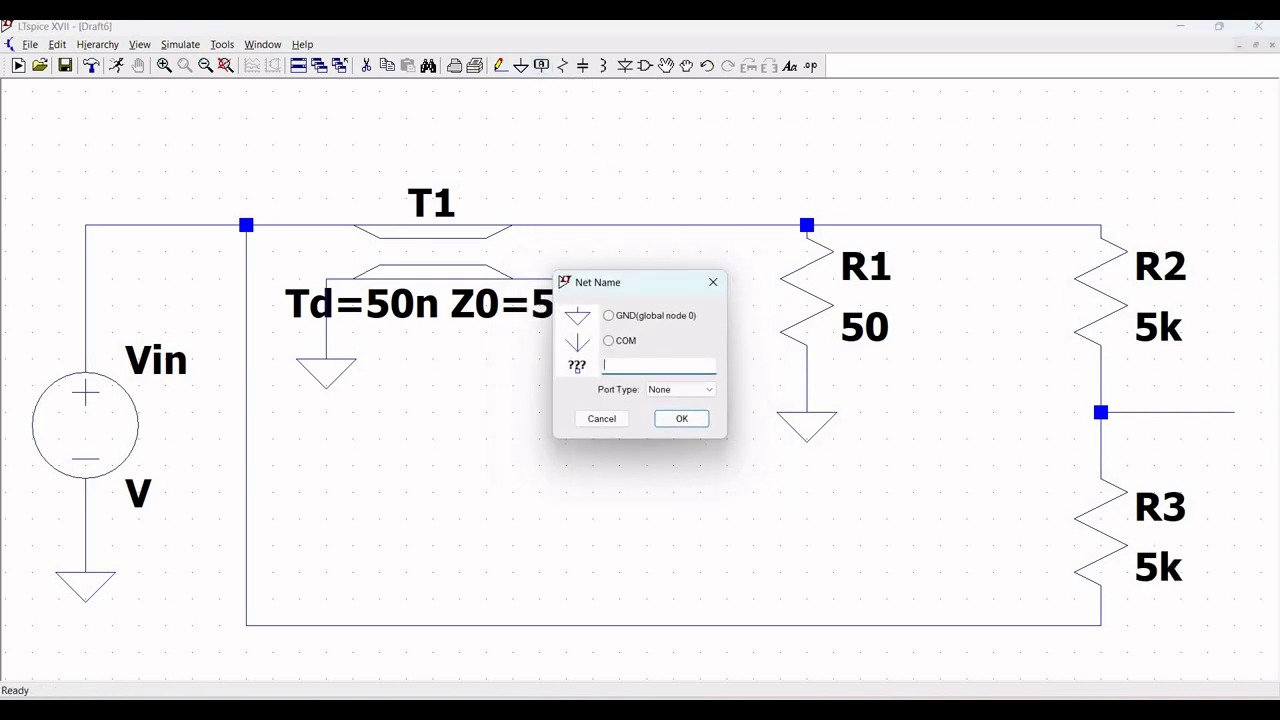
pyautogui.write('Vout')
pyautogui.click(683, 421)
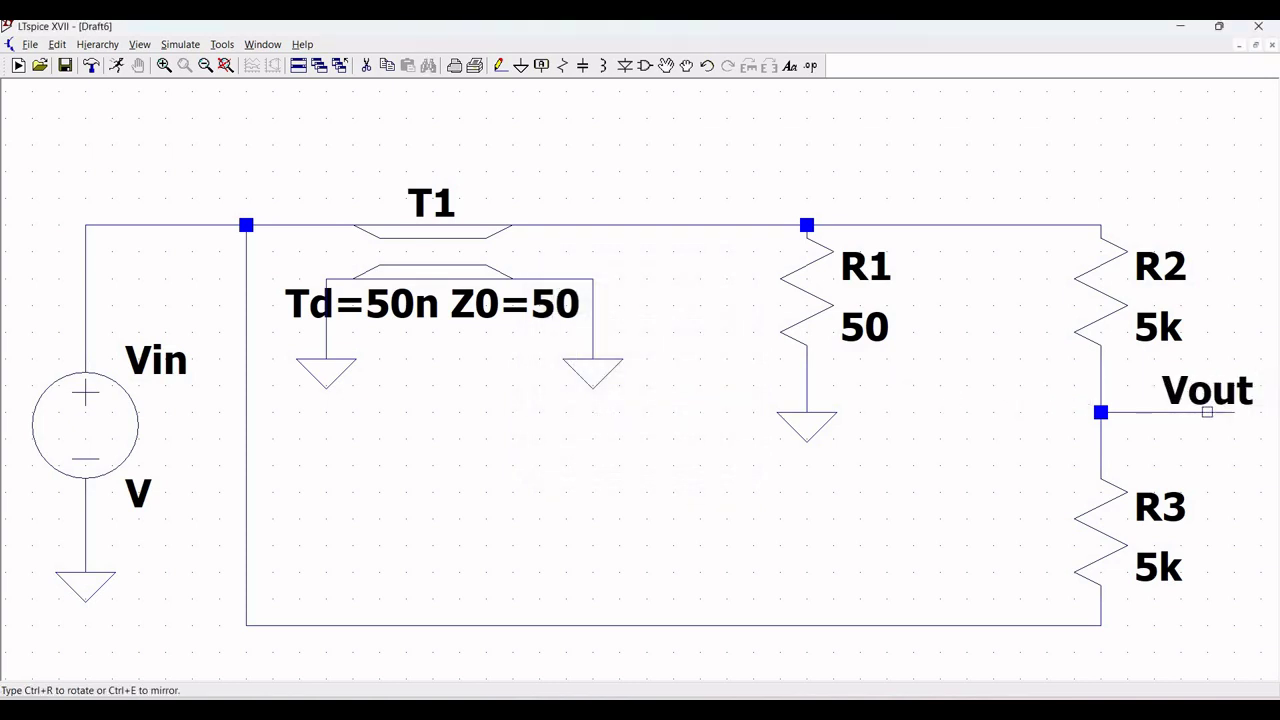
pyautogui.click(1207, 412)
pyautogui.press('Escape')
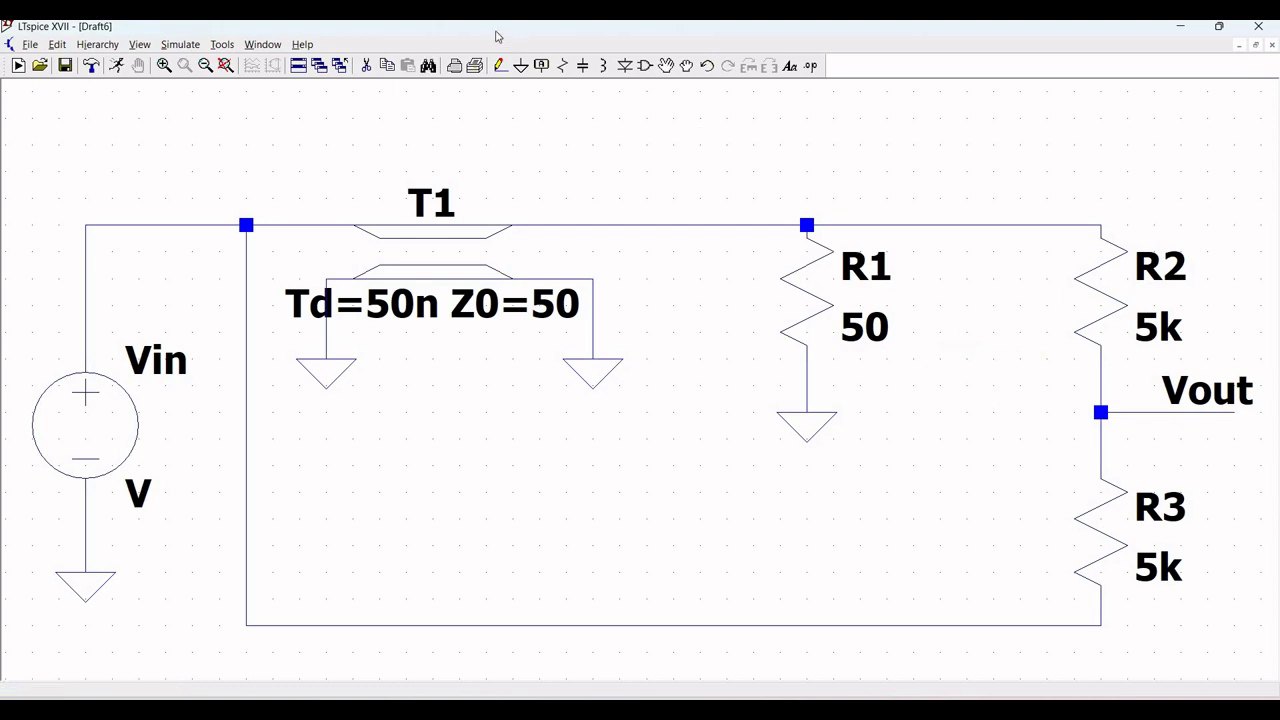
# - Label the input wire between Vin and T1 as net Vin
pyautogui.click(541, 66)
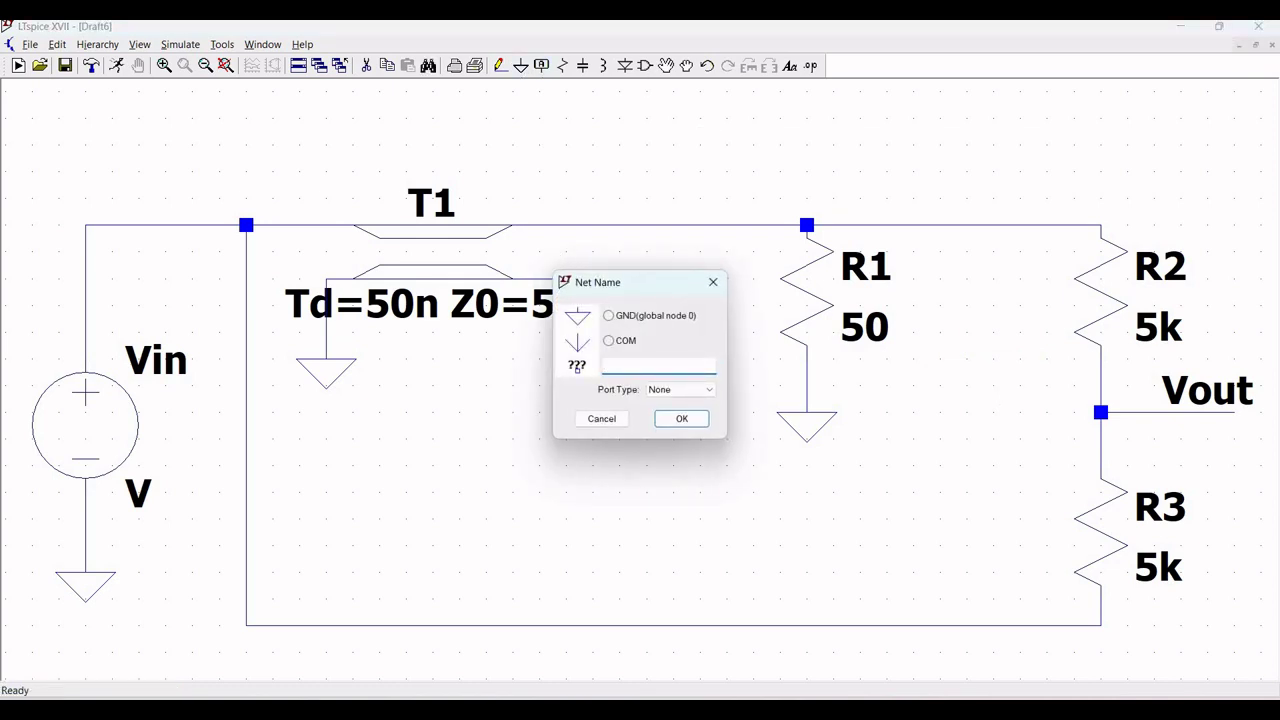
pyautogui.write('Vin')
pyautogui.click(667, 418)
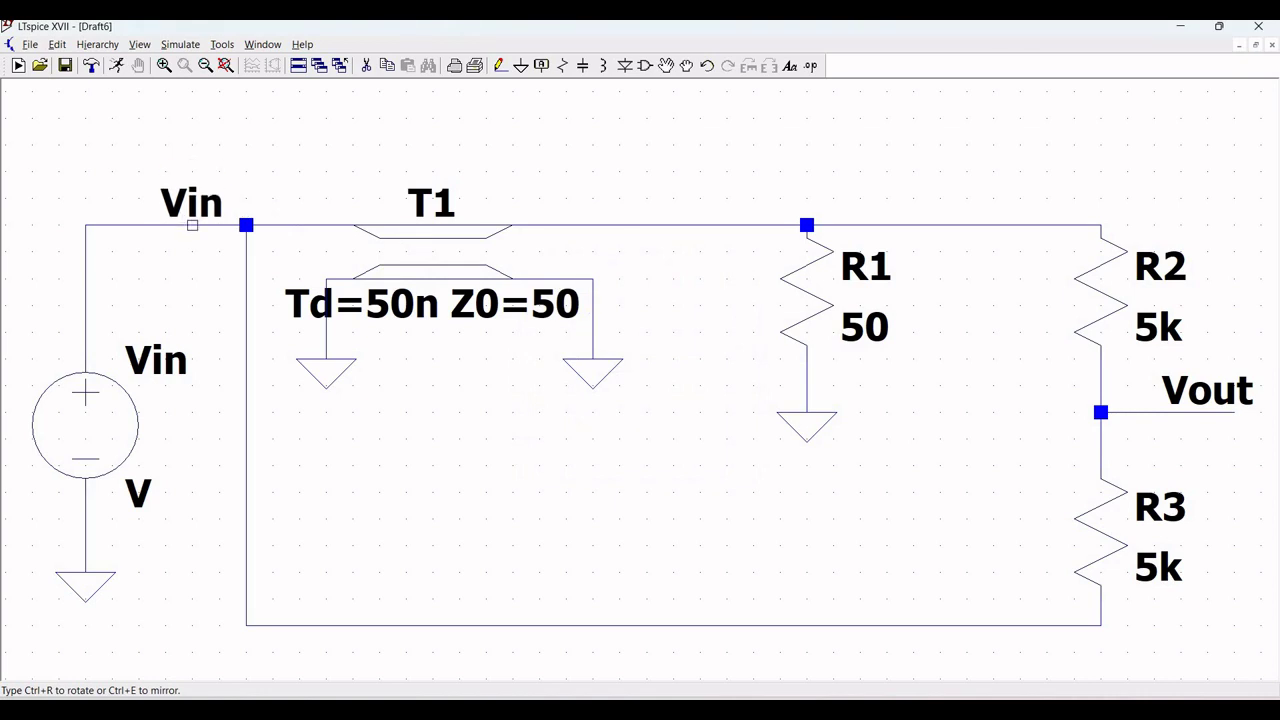
pyautogui.click(192, 225)
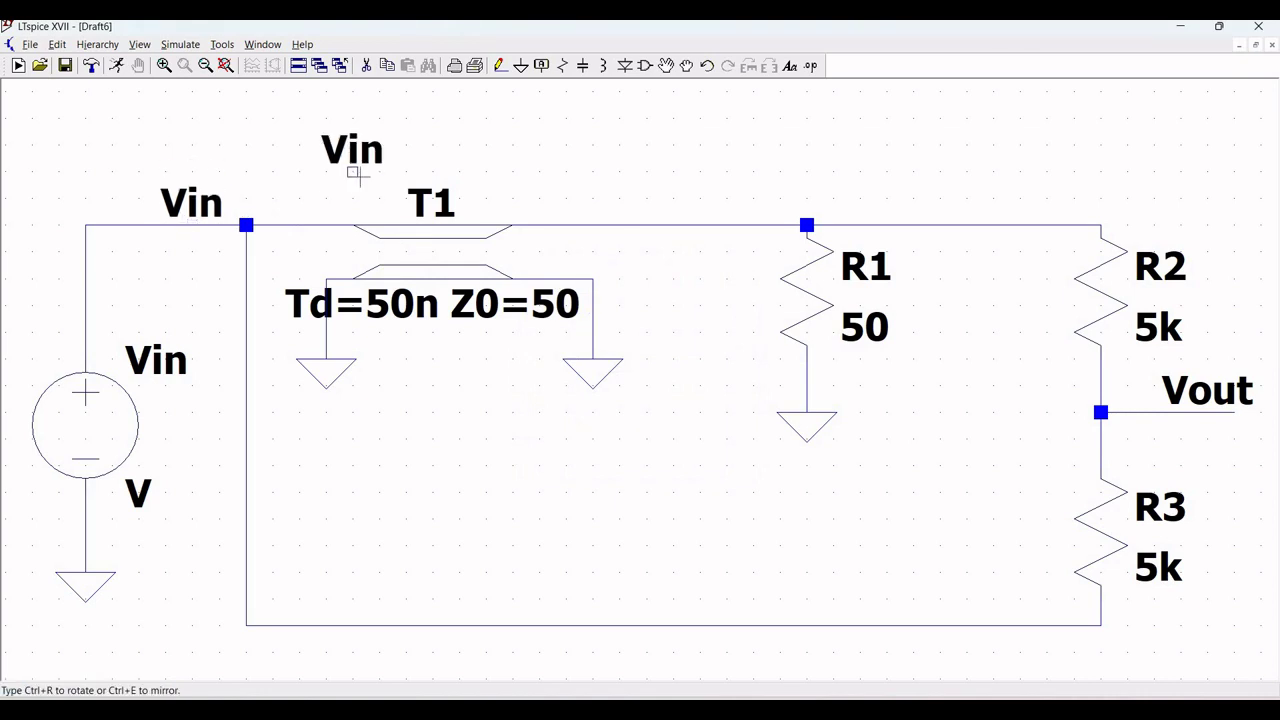
pyautogui.press('Escape')
# - Make Vin a sine source: offset 0, amplitude 1, frequency 50MEG, AC amplitude 1
pyautogui.rightClick(103, 420)
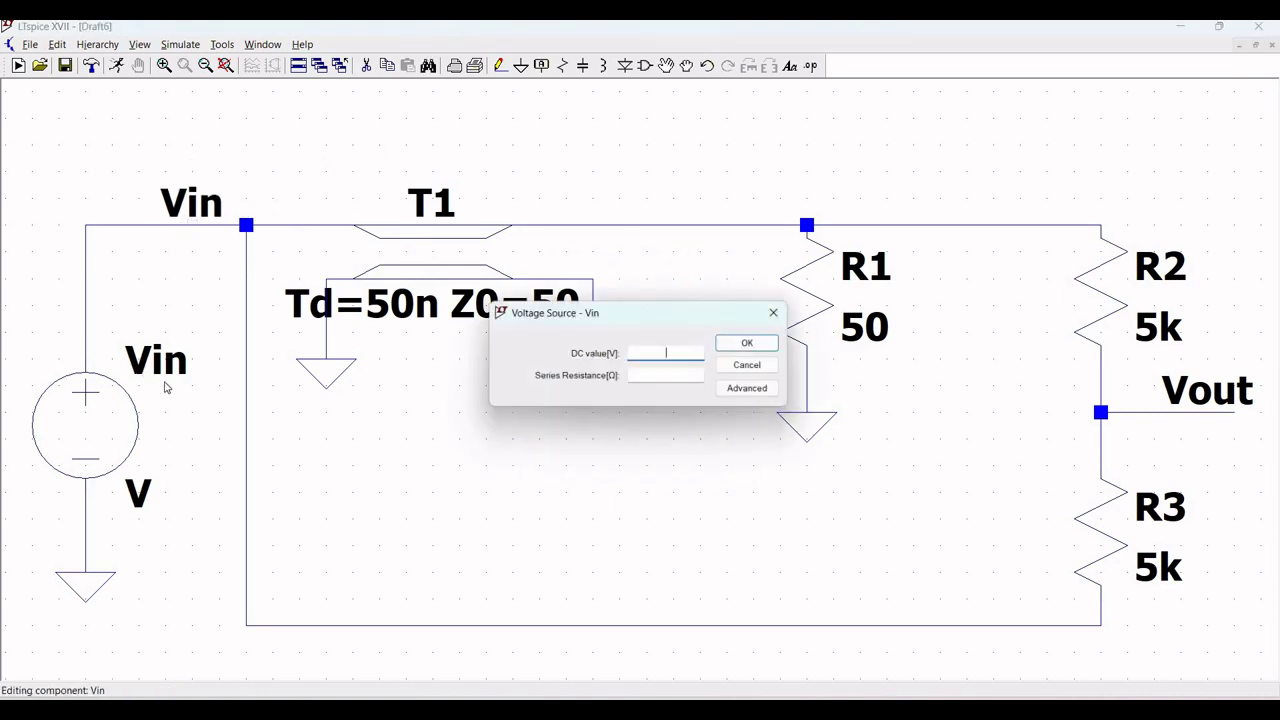
pyautogui.click(740, 393)
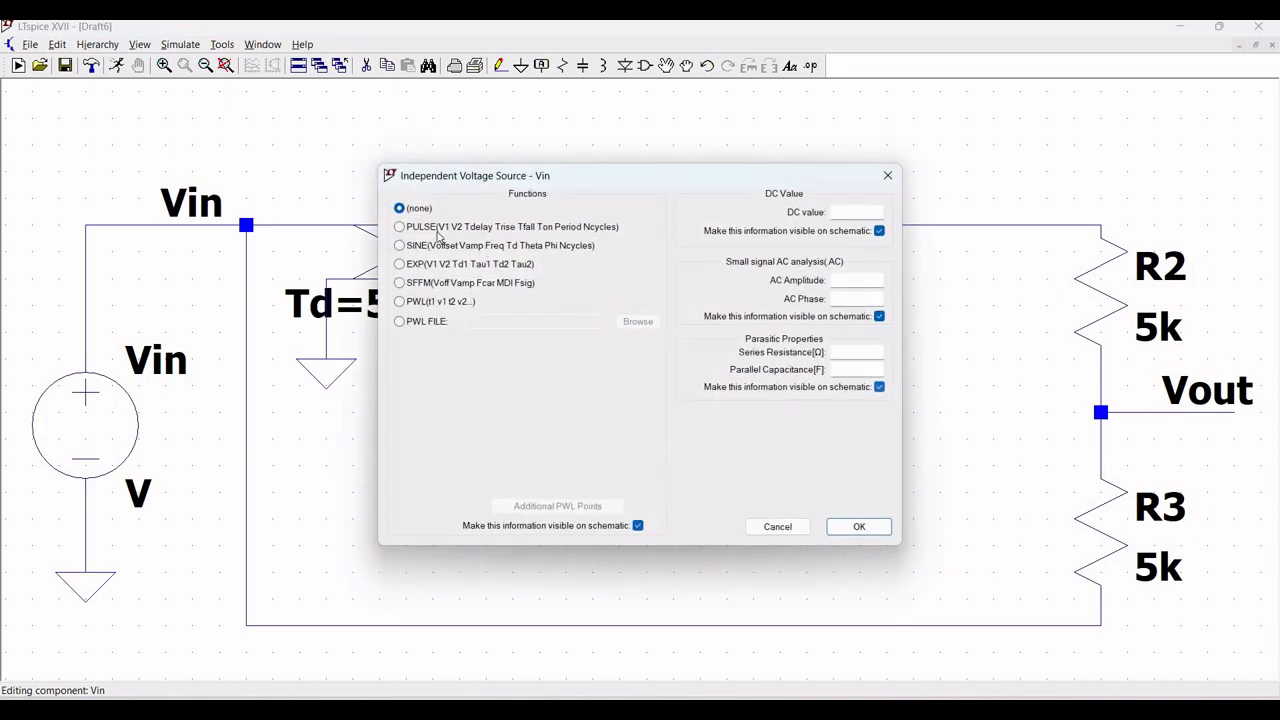
pyautogui.click(401, 246)
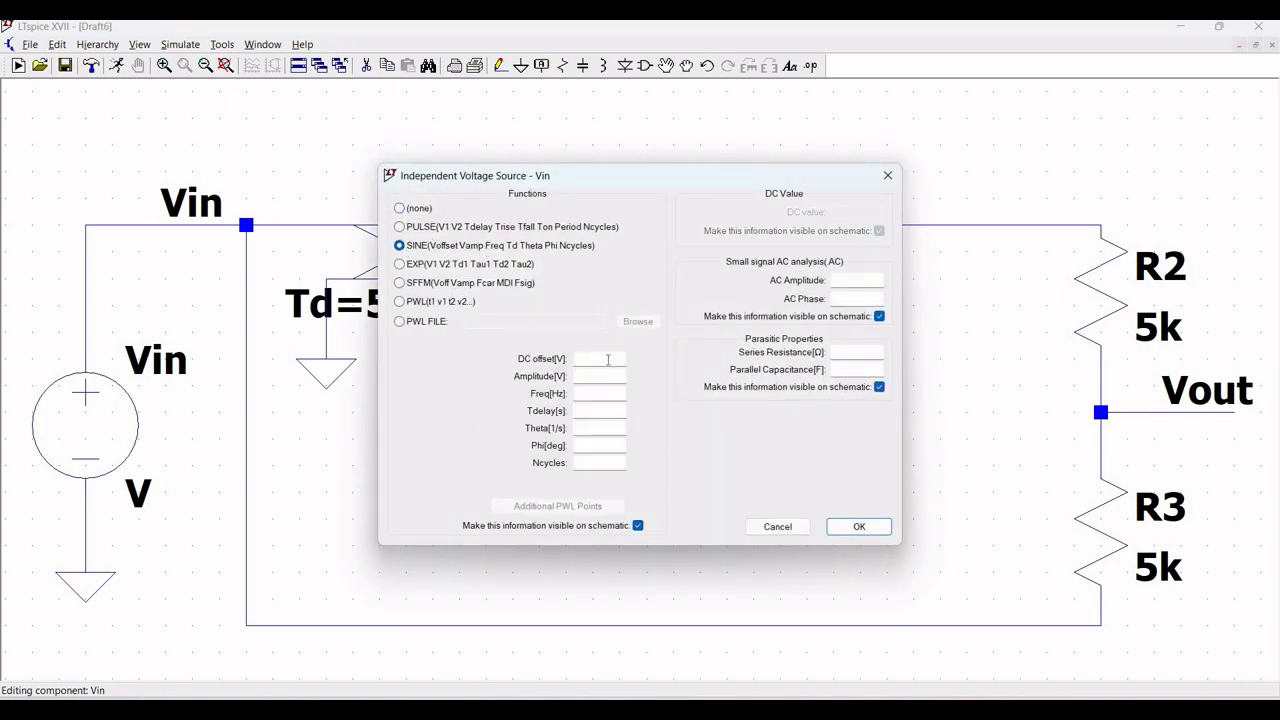
pyautogui.click(606, 362)
pyautogui.click(587, 377)
pyautogui.write('1')
pyautogui.click(593, 392)
pyautogui.write('50MEG')
pyautogui.click(858, 280)
pyautogui.write('1')
pyautogui.click(832, 520)
pyautogui.click(831, 520)
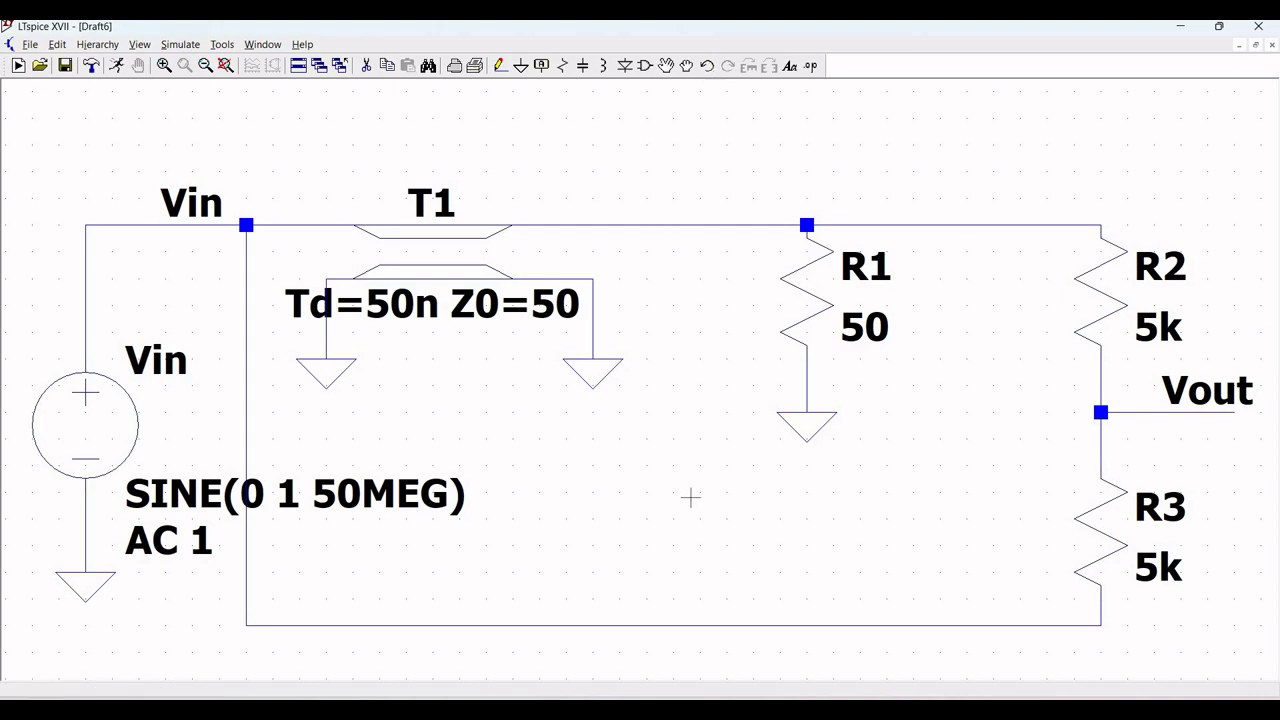
# - Add a transient directive .tran 40n uic, skipping the initial operating point, above the circuit
pyautogui.click(56, 45)
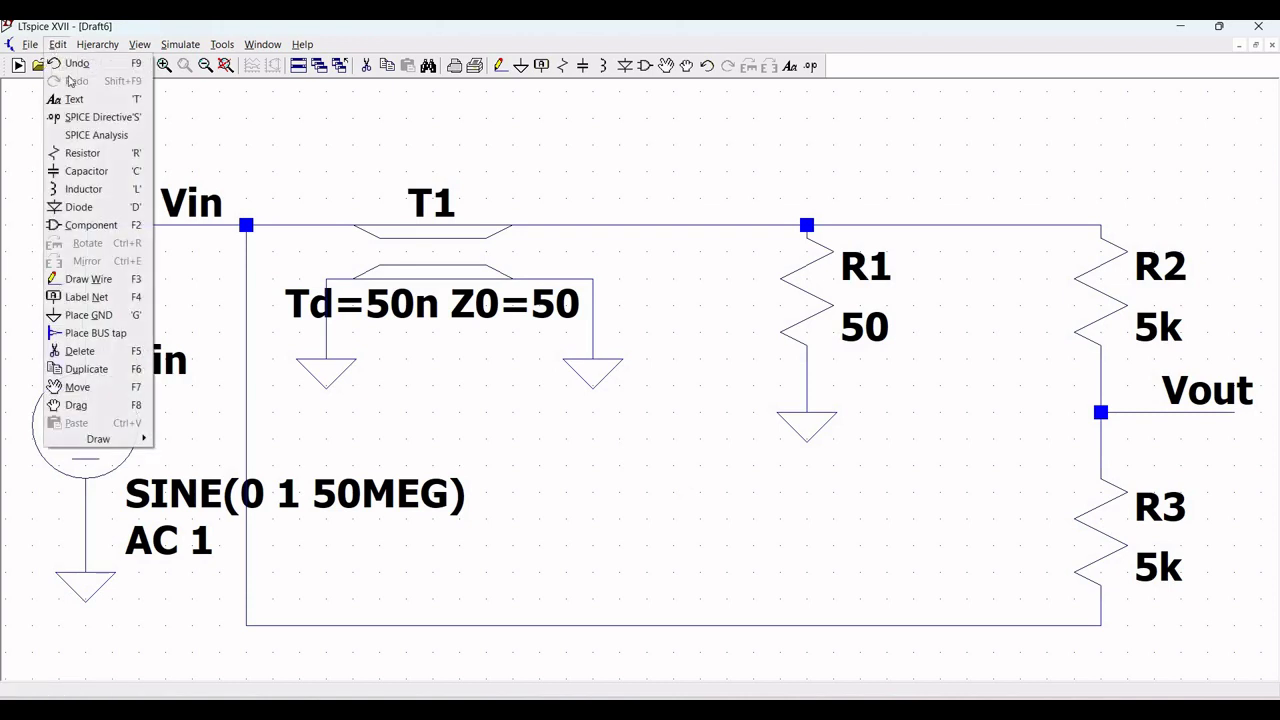
pyautogui.click(88, 137)
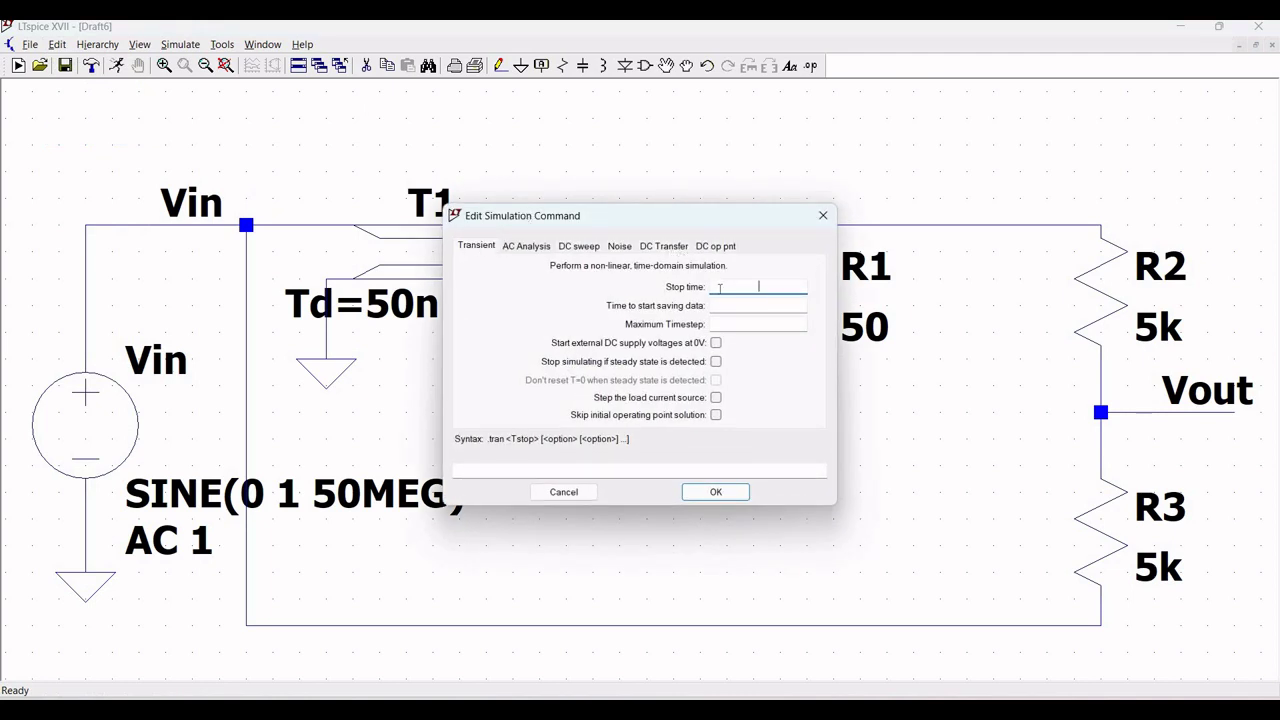
pyautogui.write('40n')
pyautogui.click(716, 414)
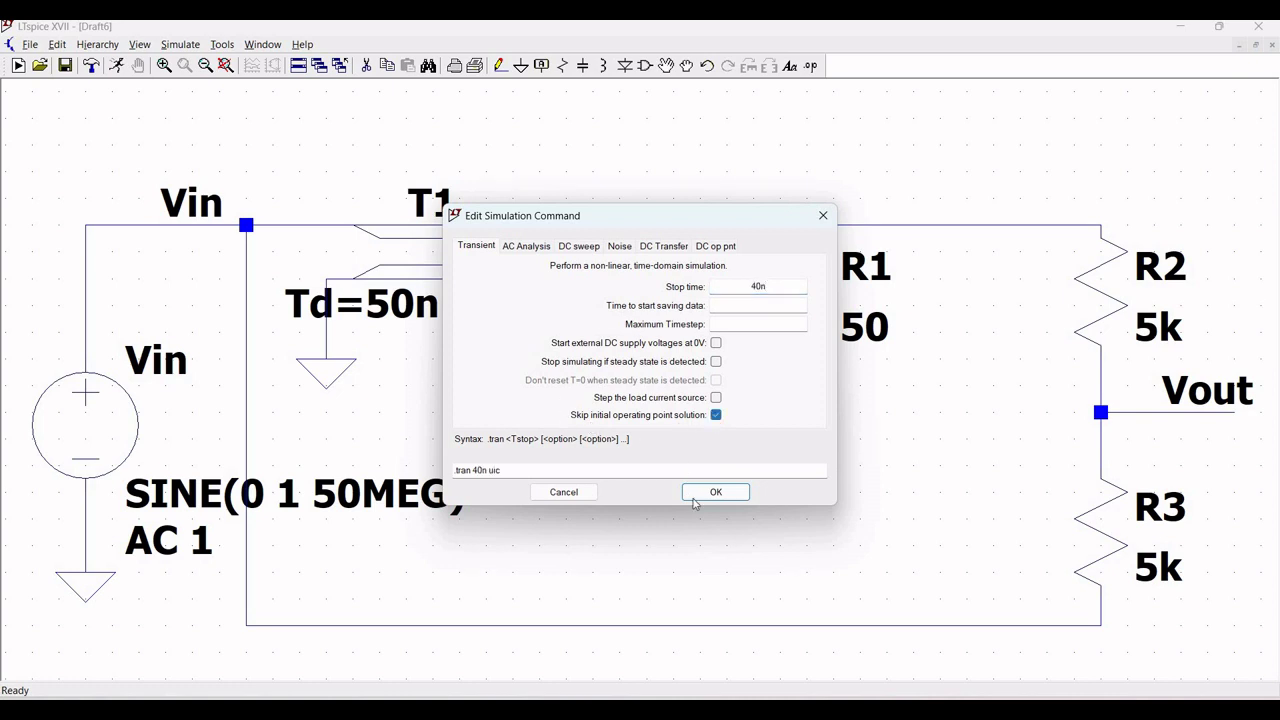
pyautogui.click(702, 493)
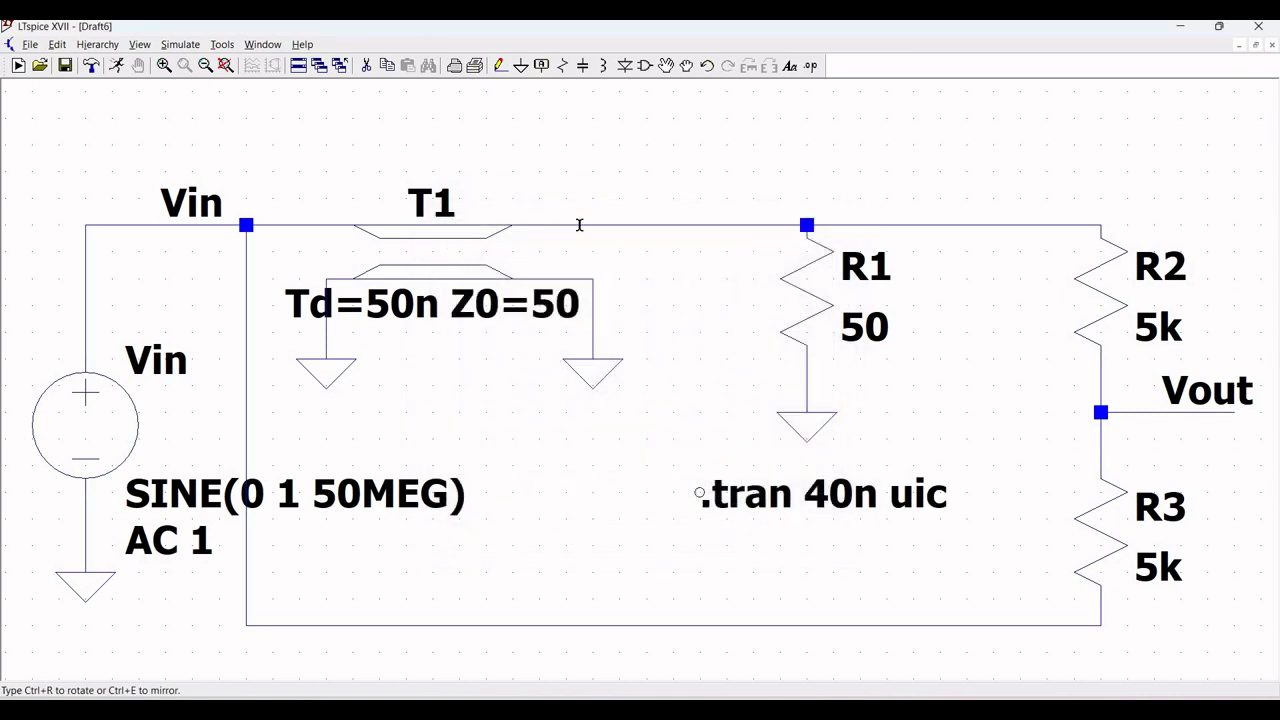
pyautogui.click(514, 131)
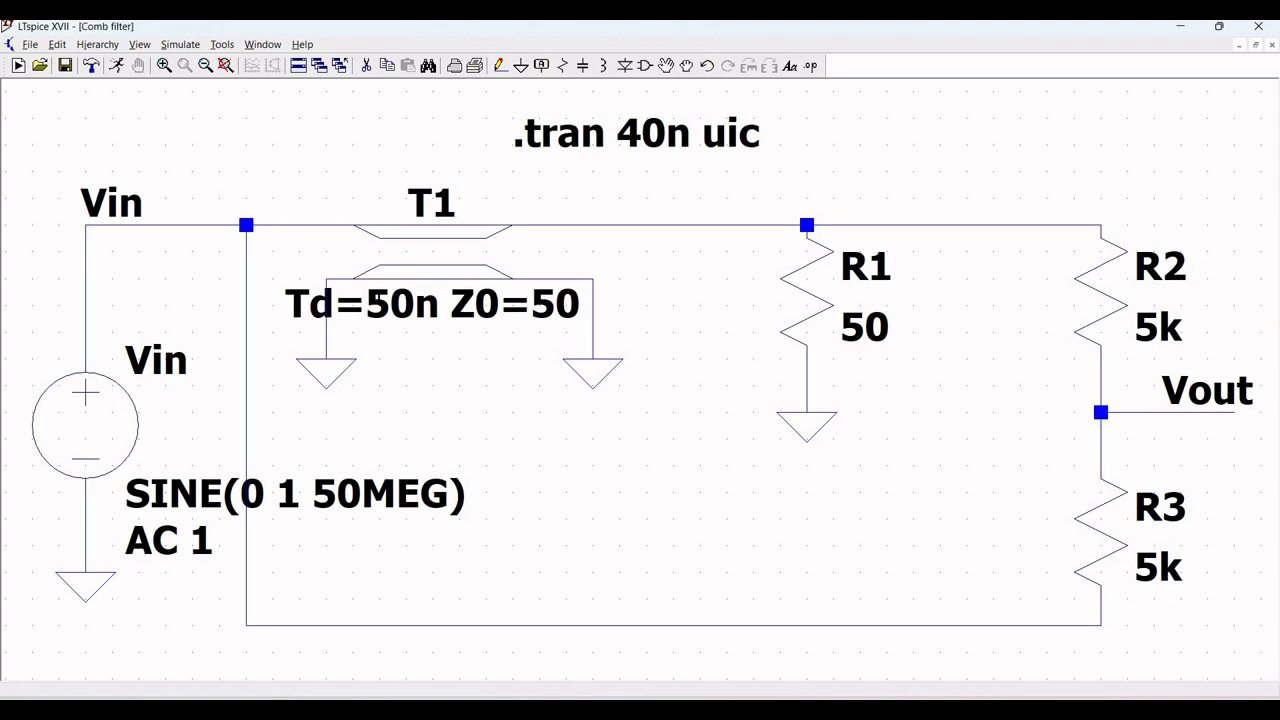
# - Change transmission line T1's delay from Td=50n to Td=5n
pyautogui.rightClick(380, 305)
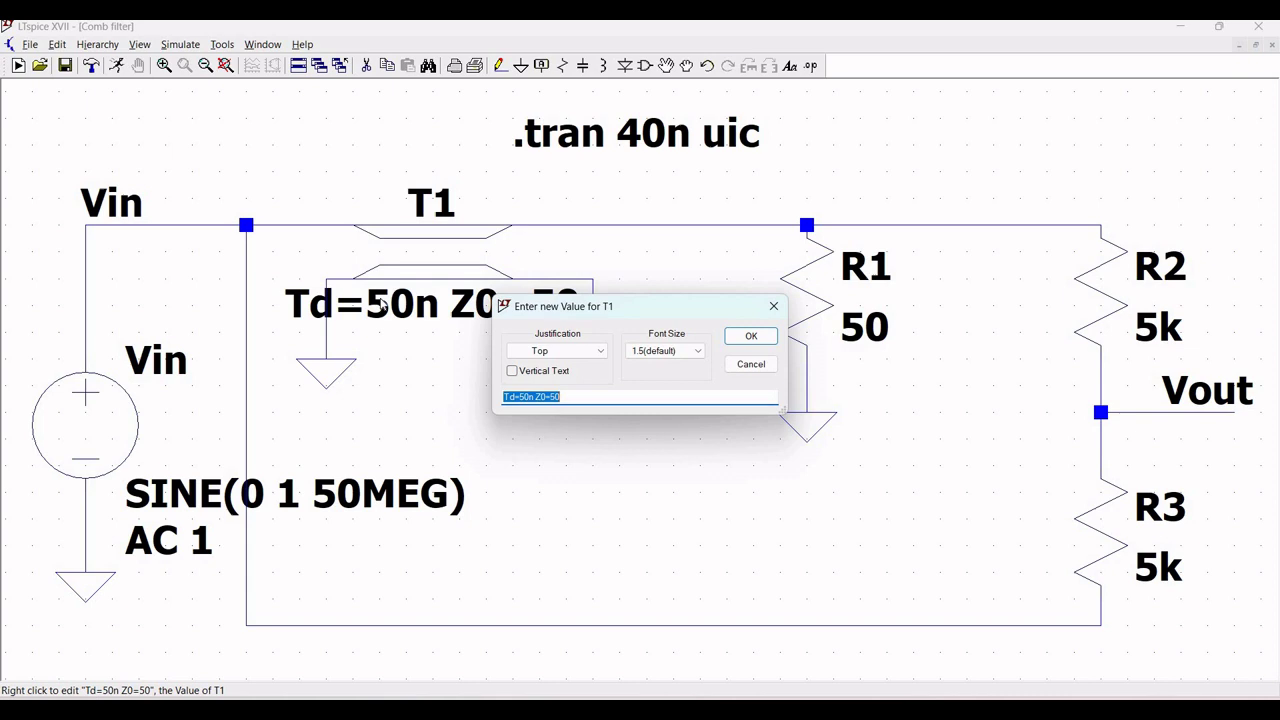
pyautogui.click(528, 397)
pyautogui.press('BackSpace')
pyautogui.click(745, 334)
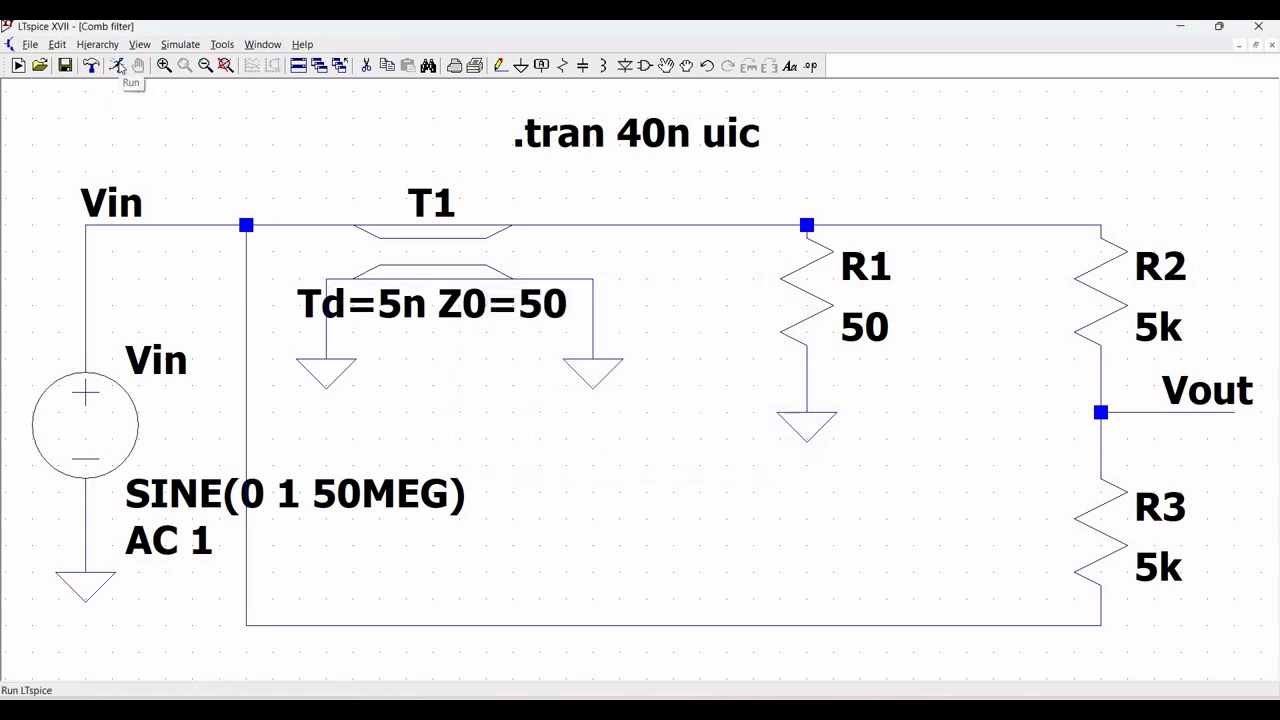
# - Run the transient simulation, plot V(vin) and V(vout), then close the plot and maximize the schematic
pyautogui.click(117, 66)
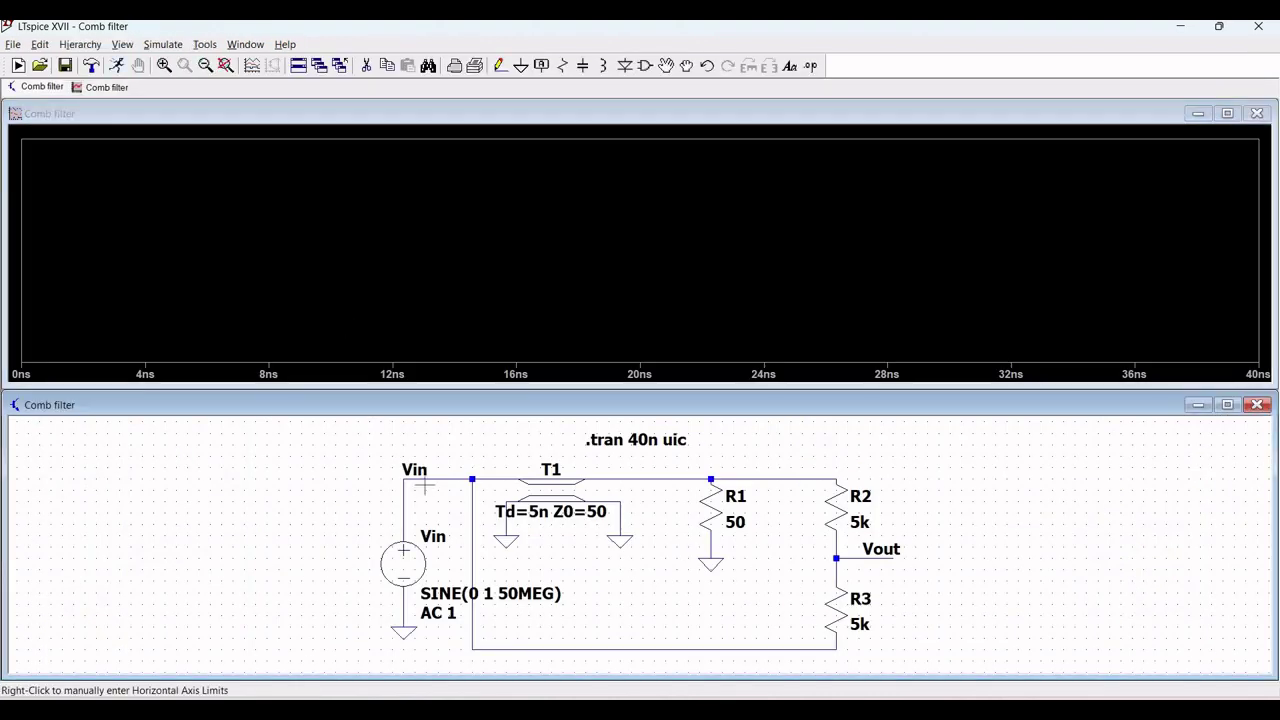
pyautogui.click(430, 478)
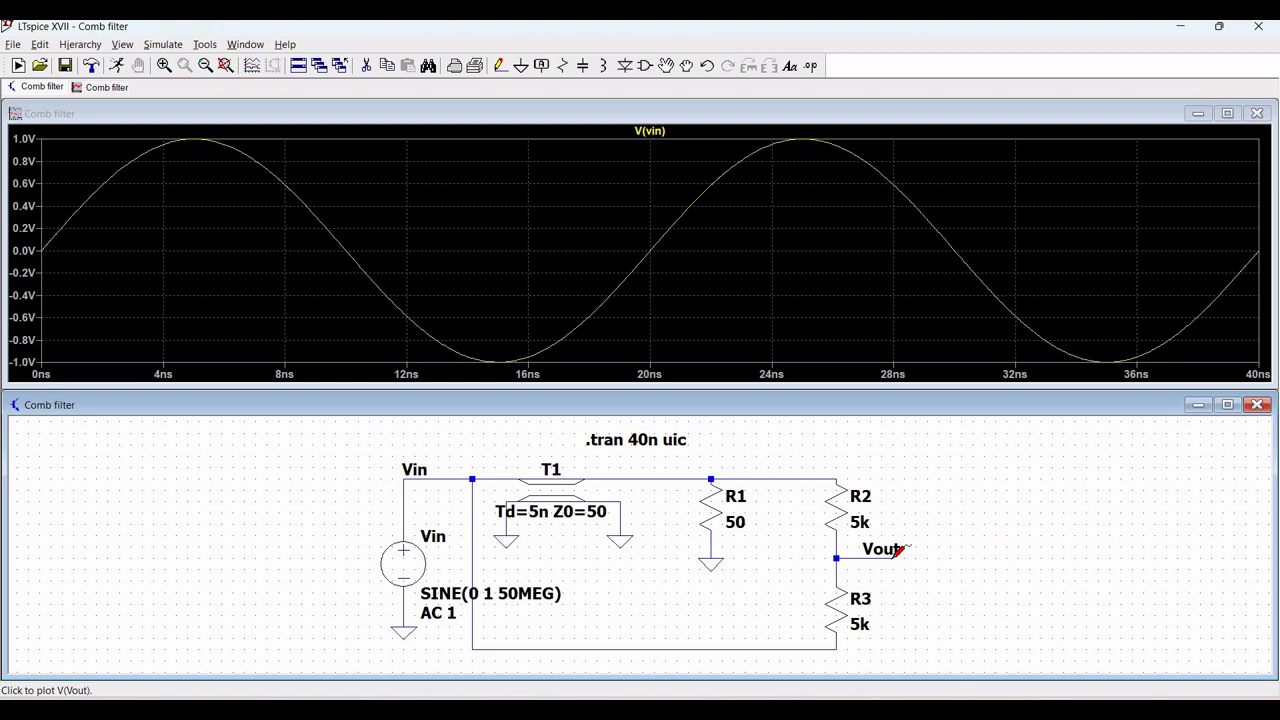
pyautogui.click(897, 551)
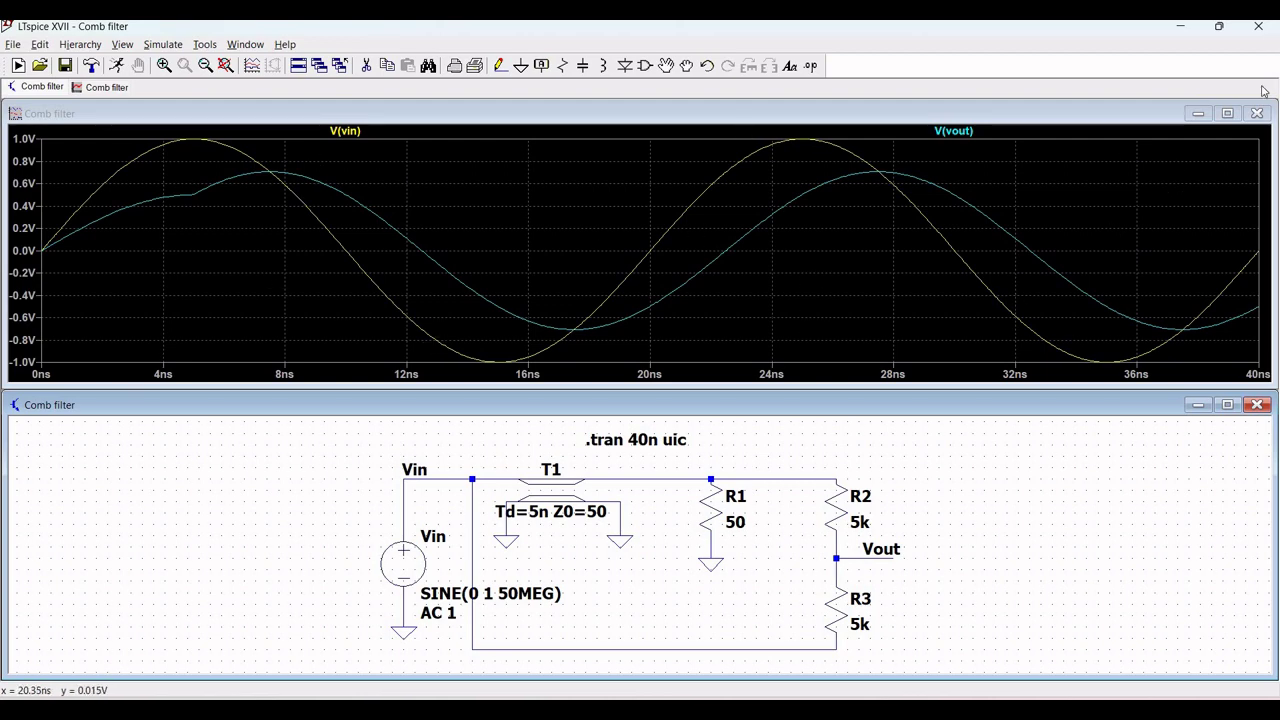
pyautogui.click(1257, 117)
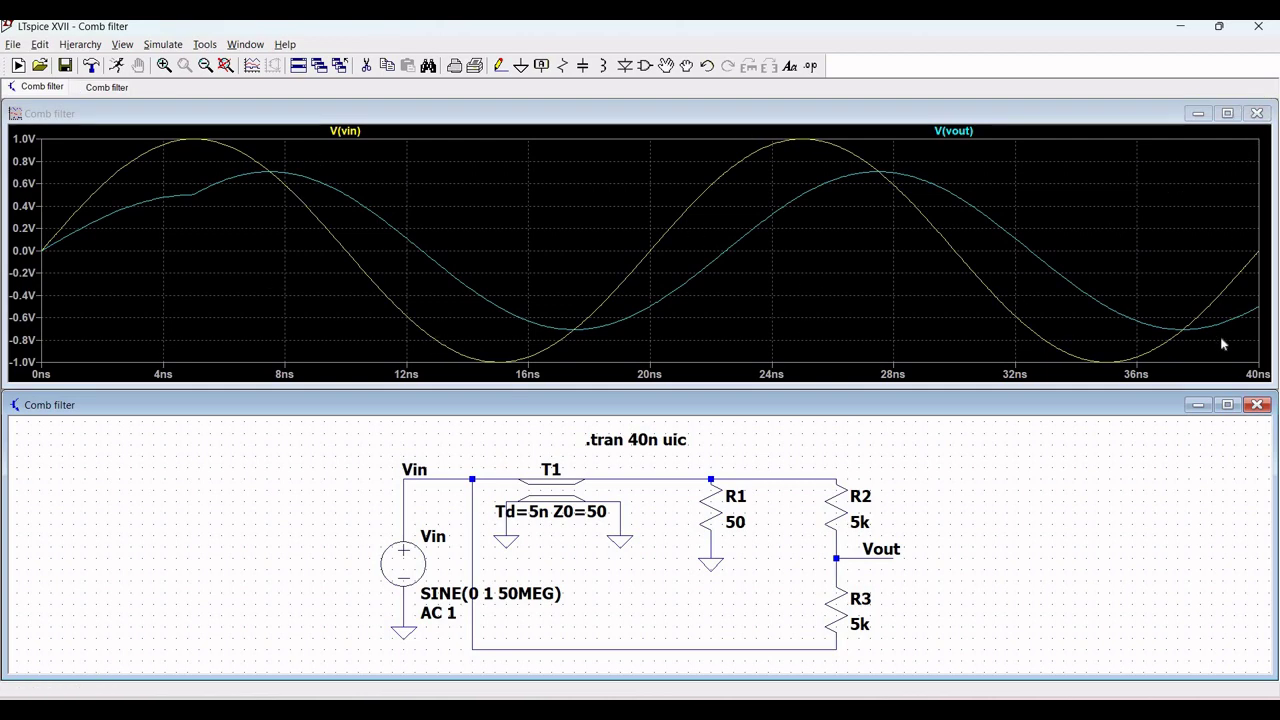
pyautogui.click(1227, 380)
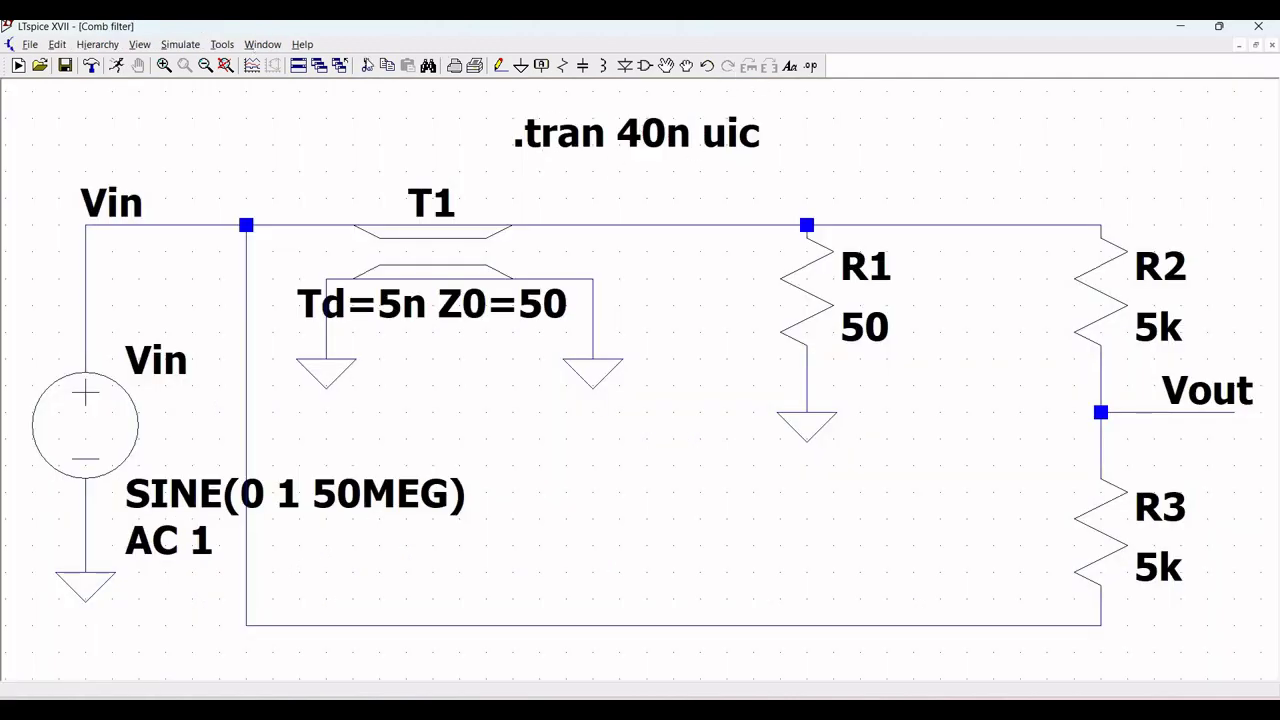
# - Delete the .tran 40n uic directive and start a linear-sweep AC analysis command
pyautogui.click(558, 137)
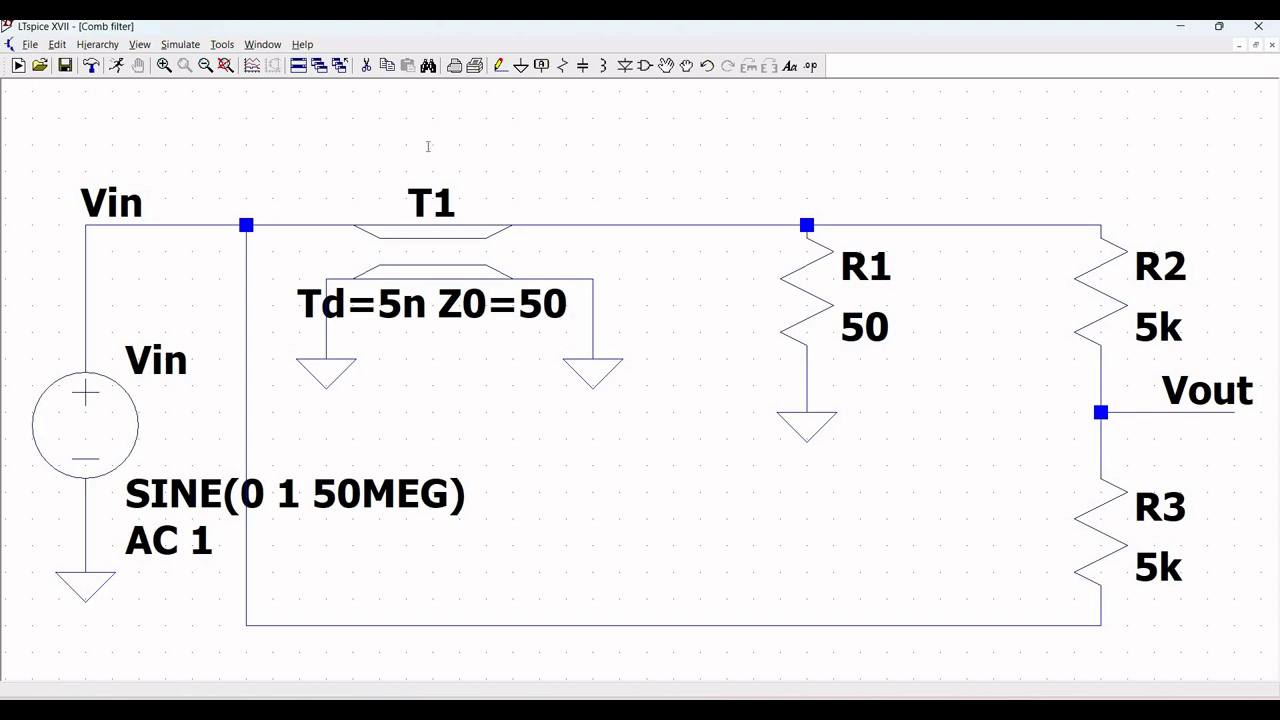
pyautogui.click(58, 45)
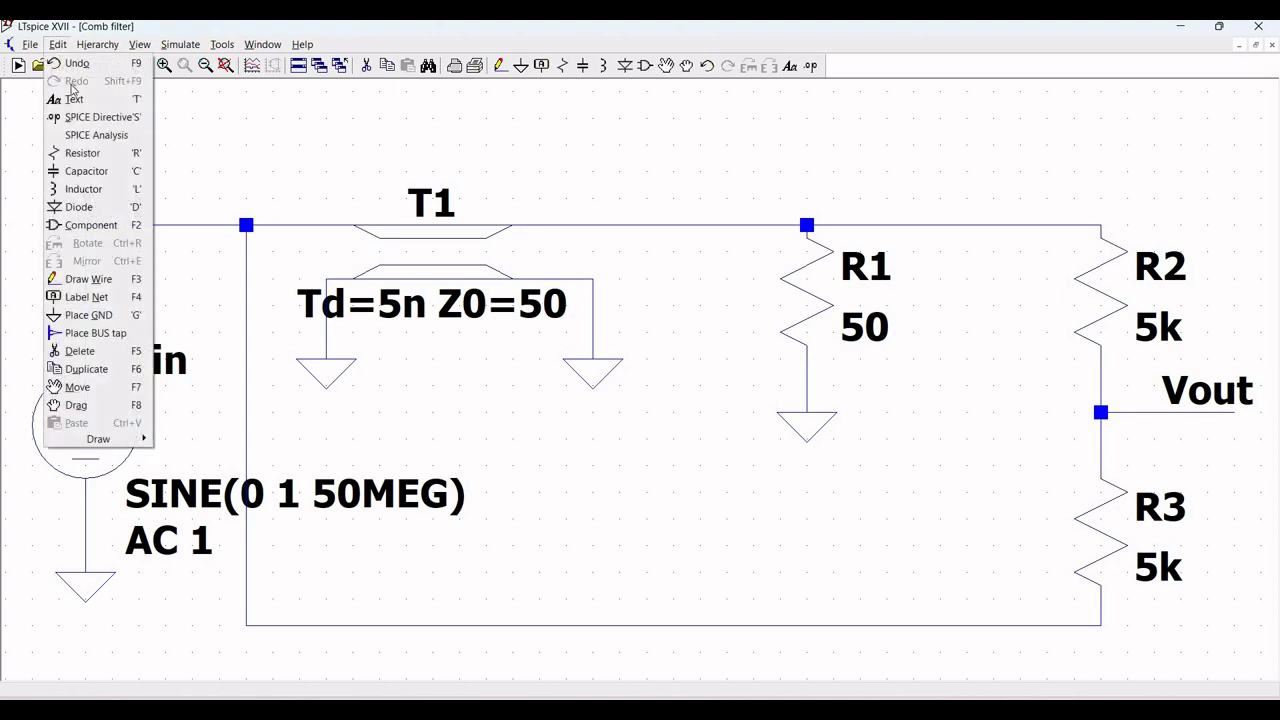
pyautogui.click(98, 137)
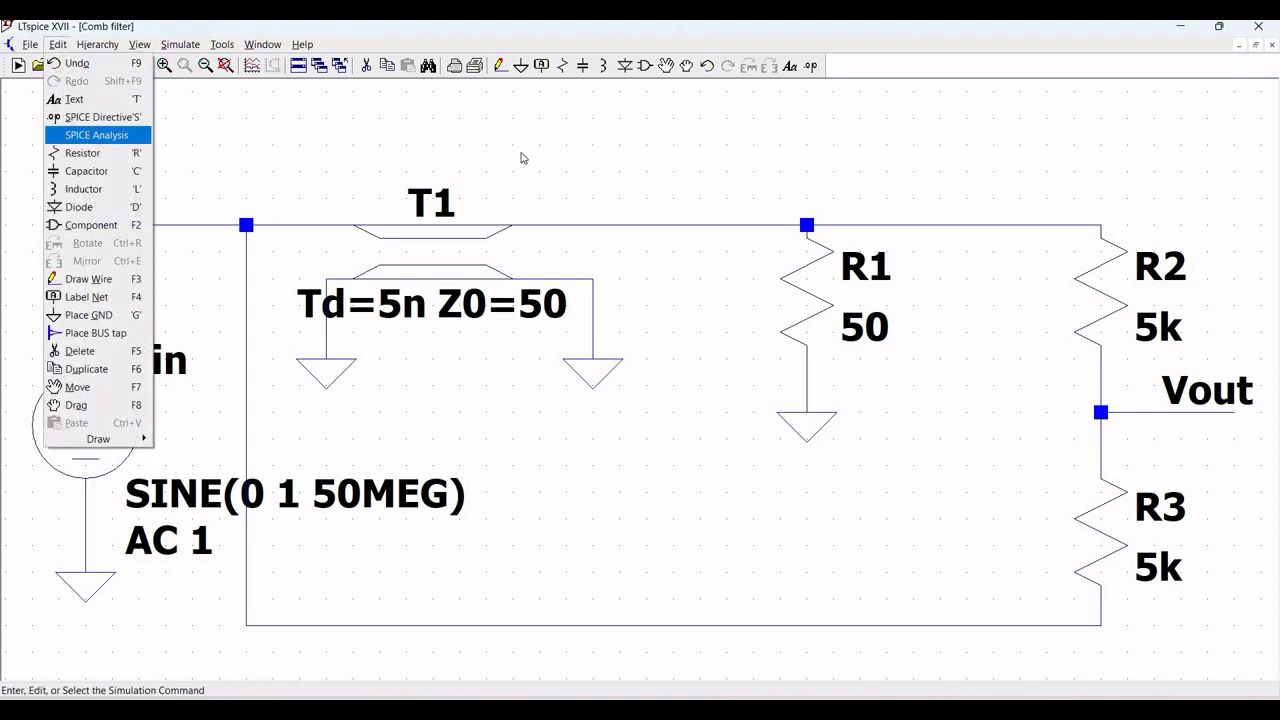
pyautogui.click(513, 247)
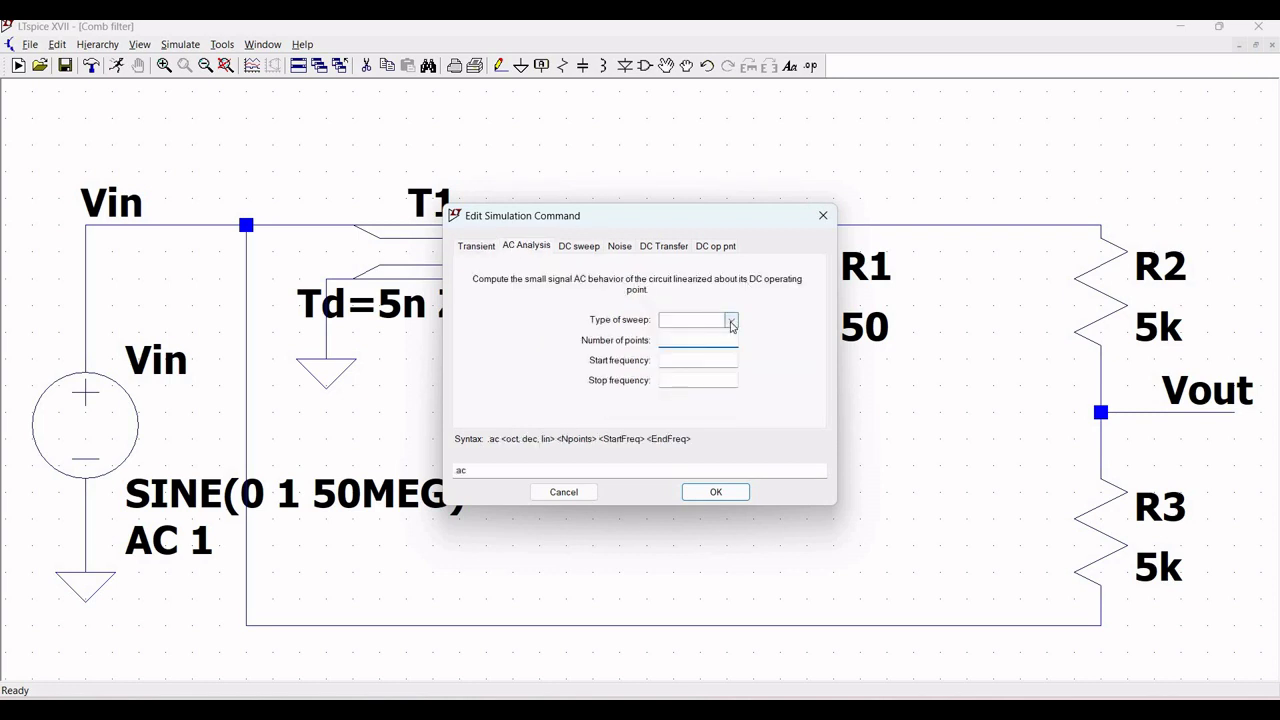
pyautogui.click(731, 320)
pyautogui.click(698, 354)
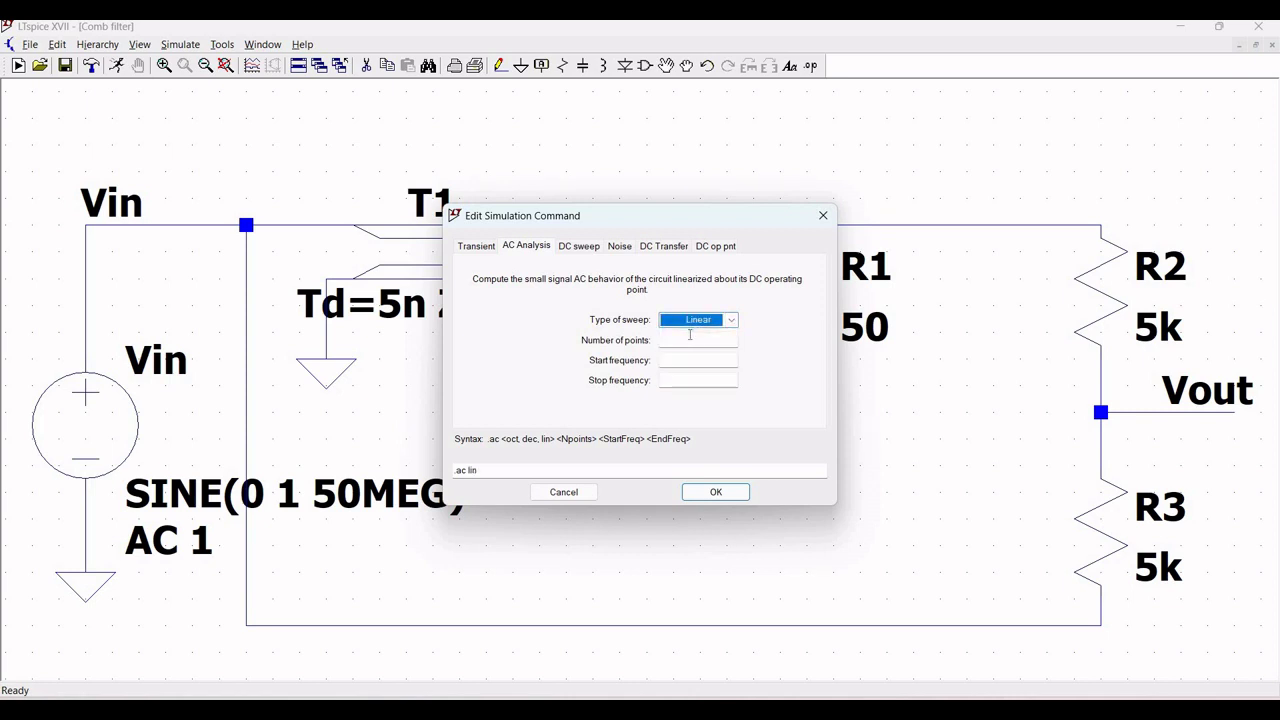
# - Set 1000 points from 10k to 500MEG and place the .ac directive above the circuit
pyautogui.click(690, 337)
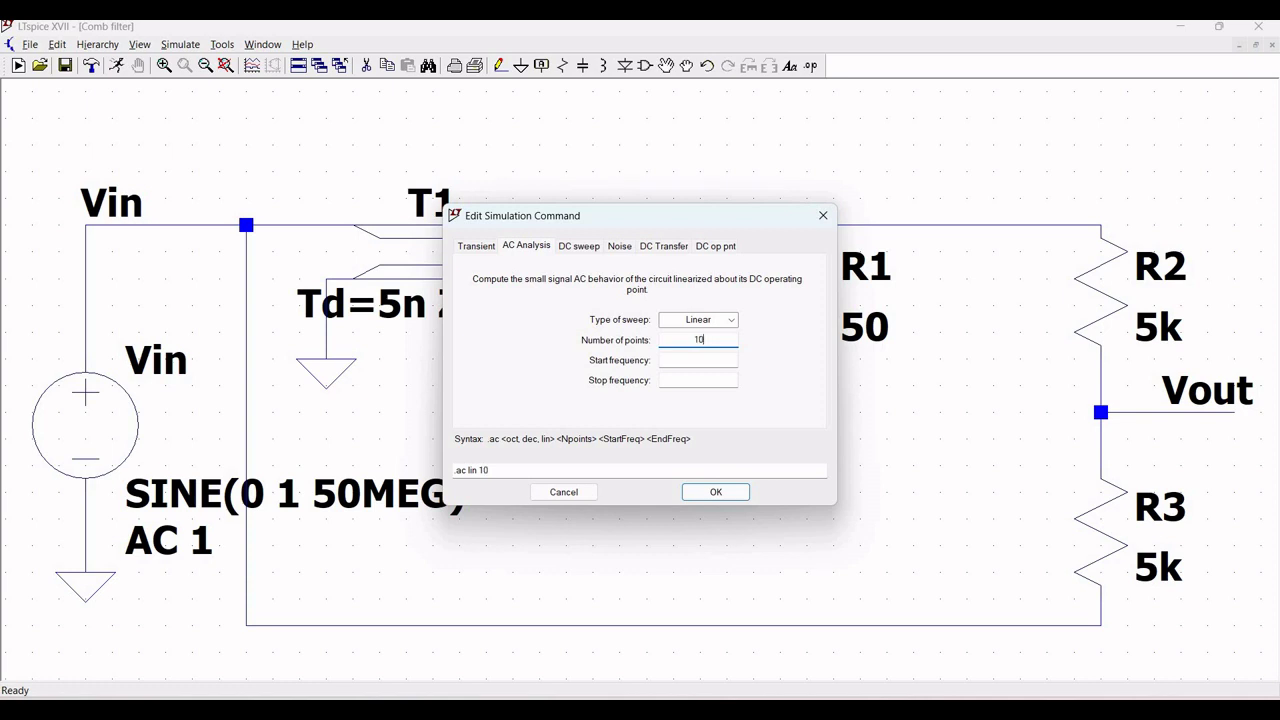
pyautogui.write('1000')
pyautogui.click(703, 359)
pyautogui.write('10k')
pyautogui.click(717, 374)
pyautogui.write('500')
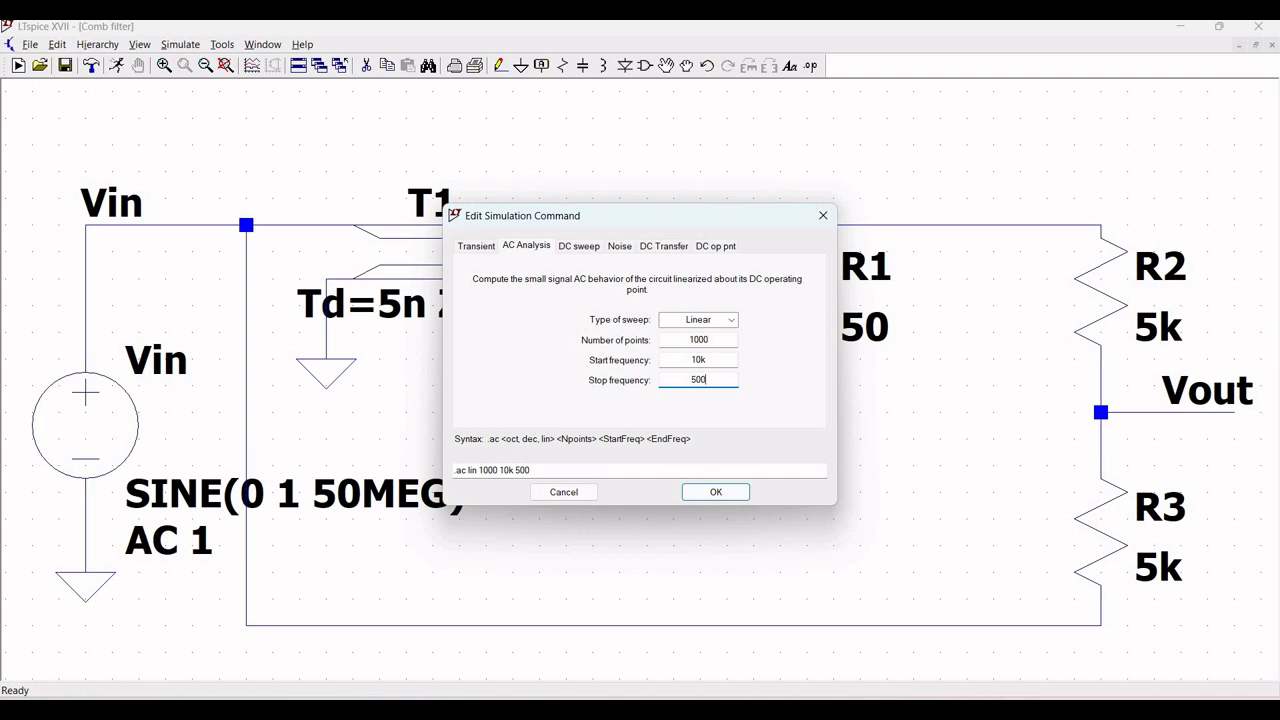
pyautogui.write('MEG')
pyautogui.click(713, 489)
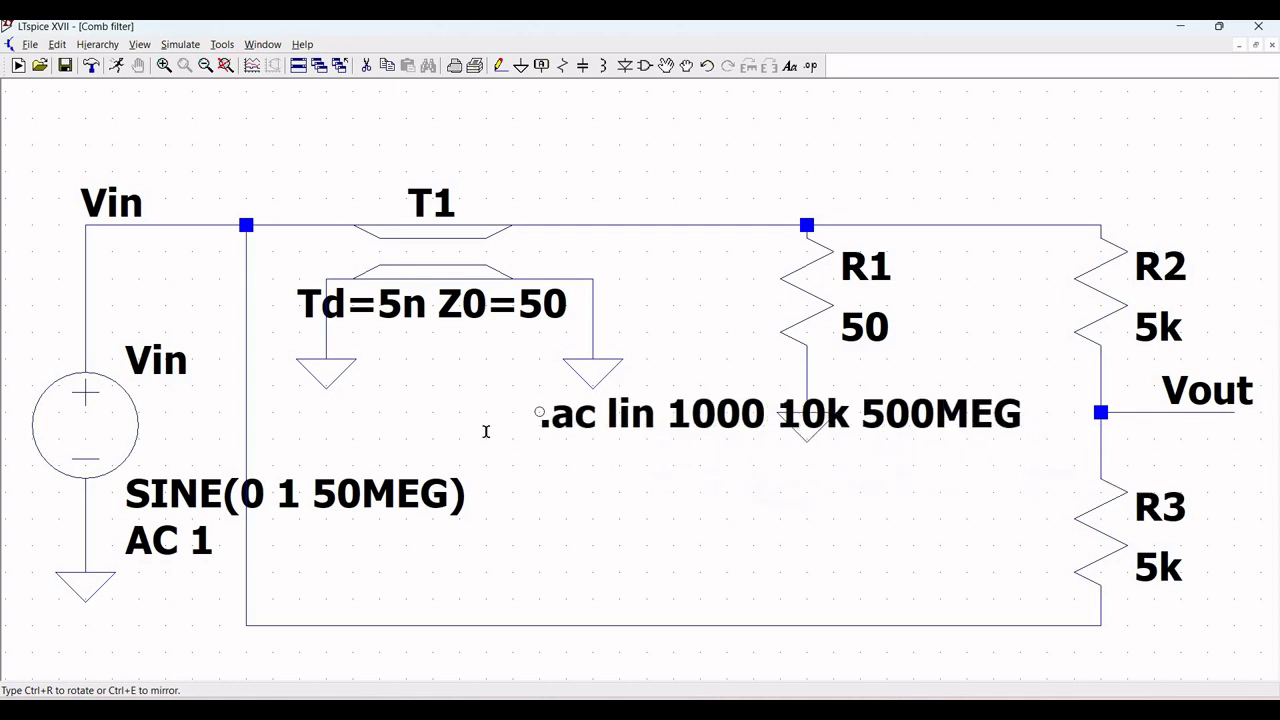
pyautogui.click(392, 130)
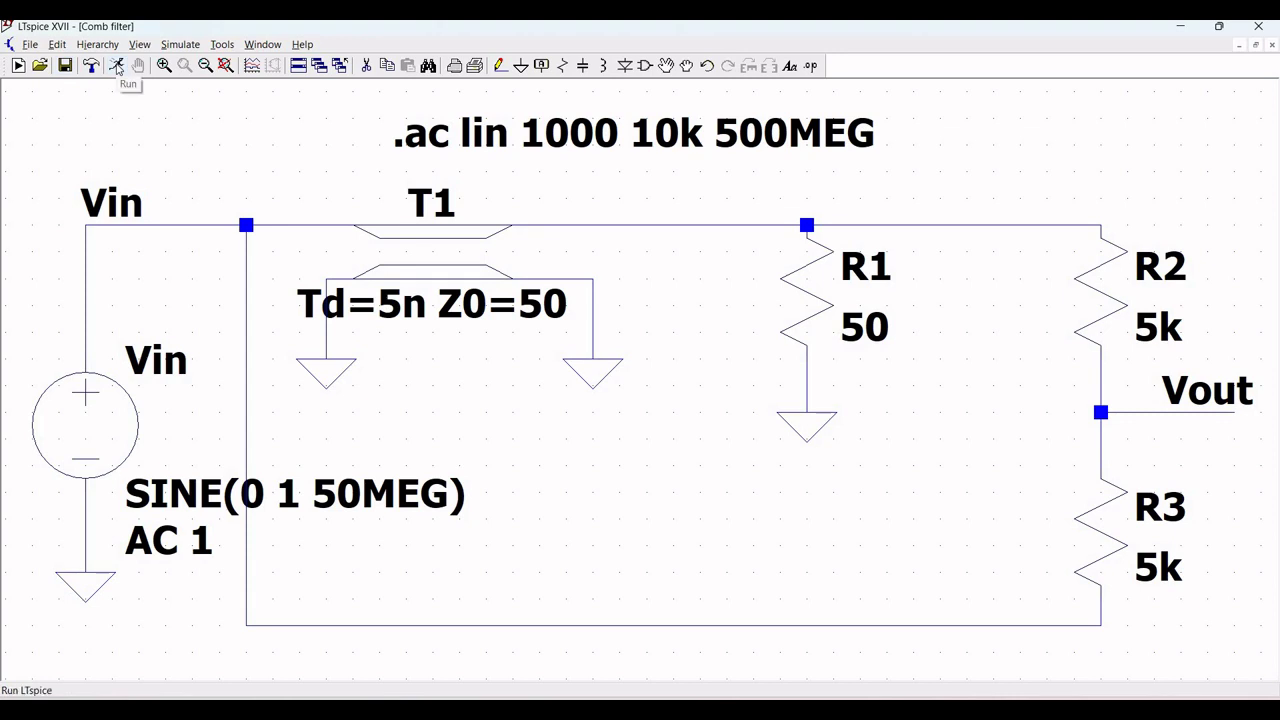
# - Run the AC analysis and plot V(vout), showing dB magnitude and phase with notches at 100 and 300 MHz
pyautogui.click(116, 66)
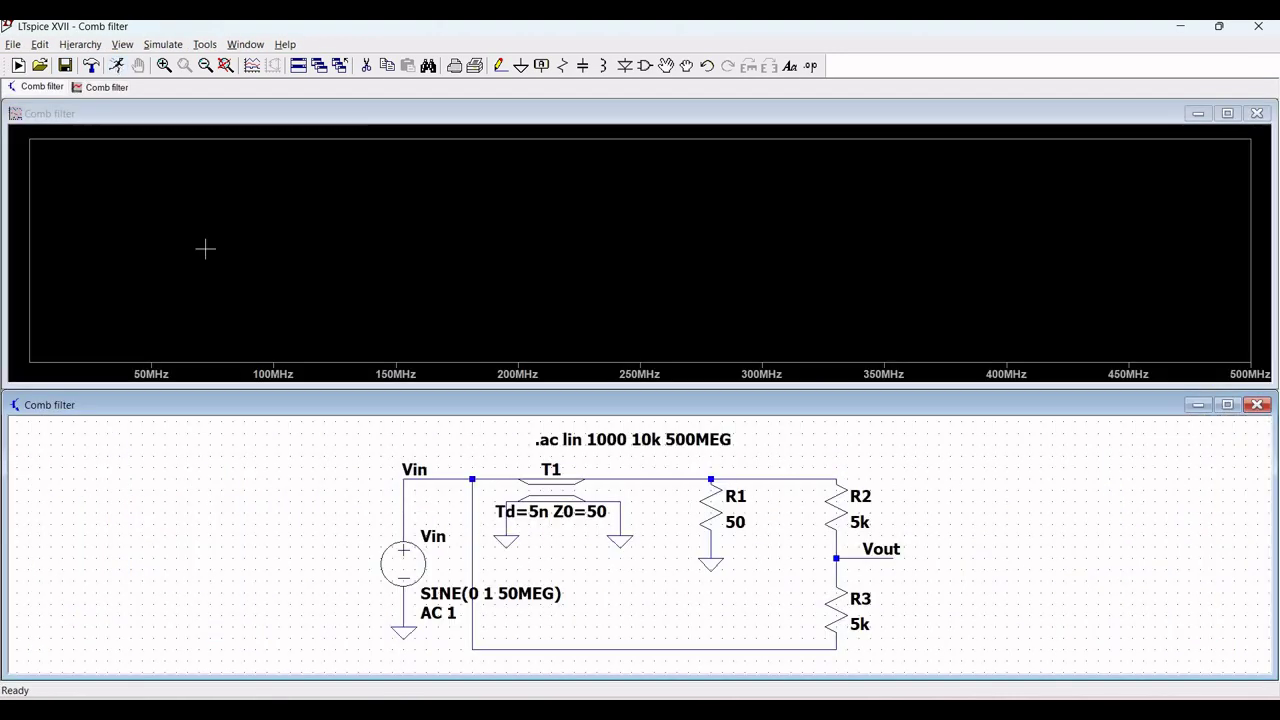
pyautogui.click(884, 556)
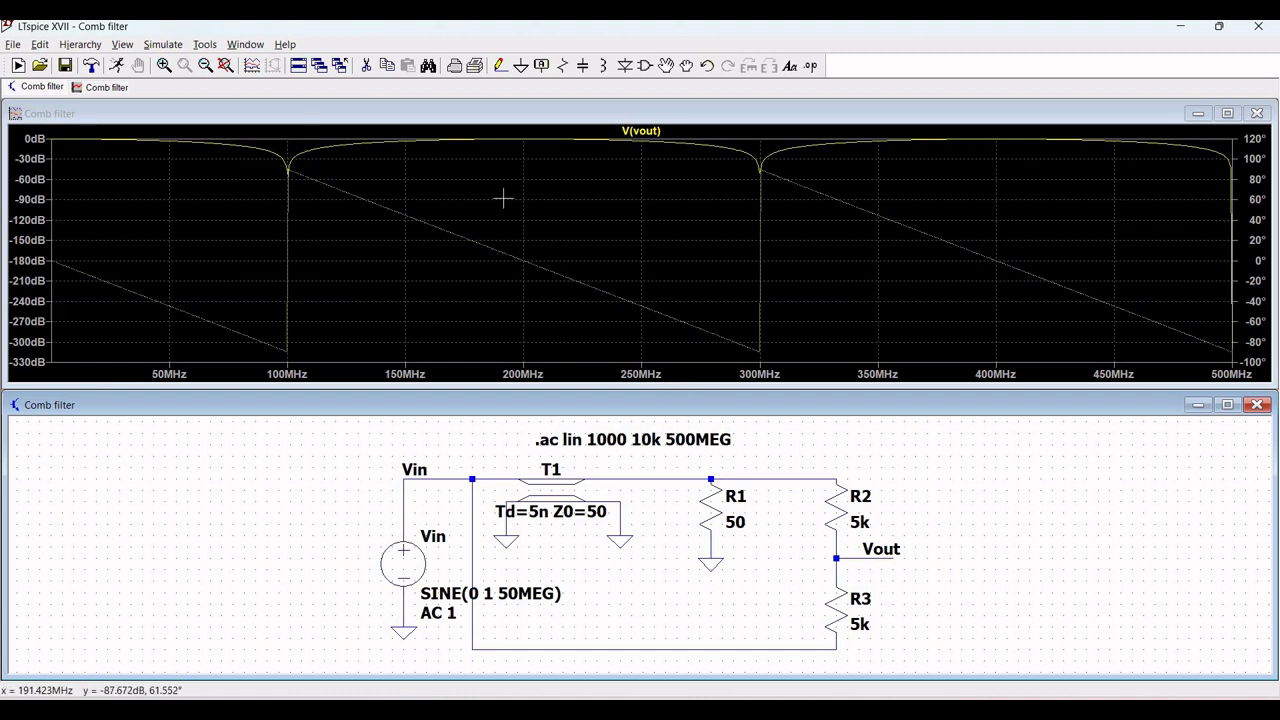
pyautogui.click(766, 449)
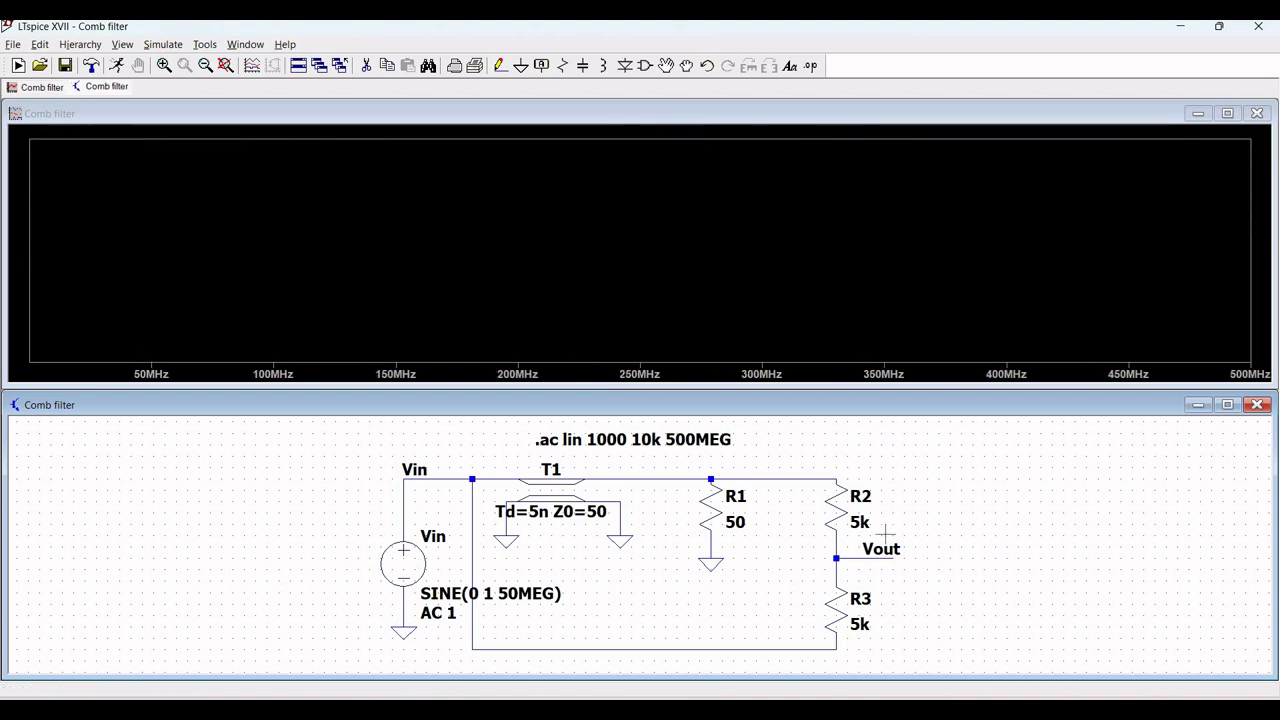
pyautogui.click(884, 550)
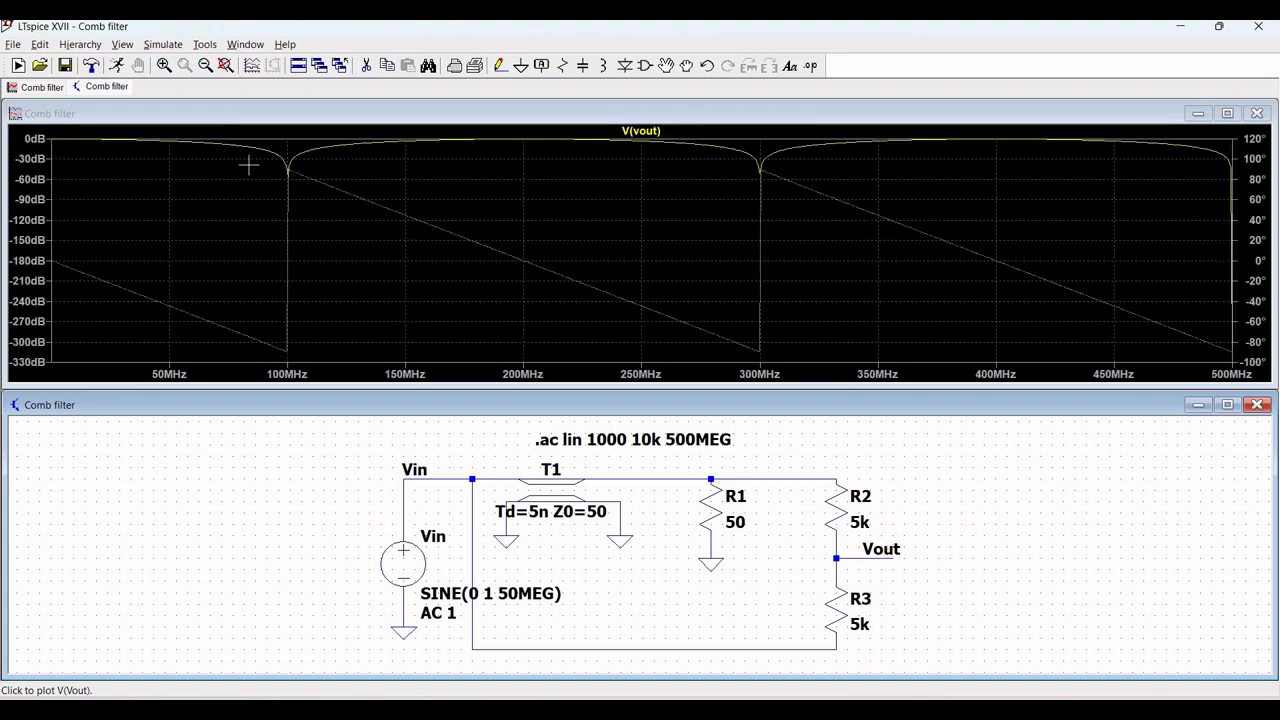
# - Switch the V(vout) magnitude axis to a linear 0–1.0 V scale with adjusted tick spacing
pyautogui.rightClick(22, 248)
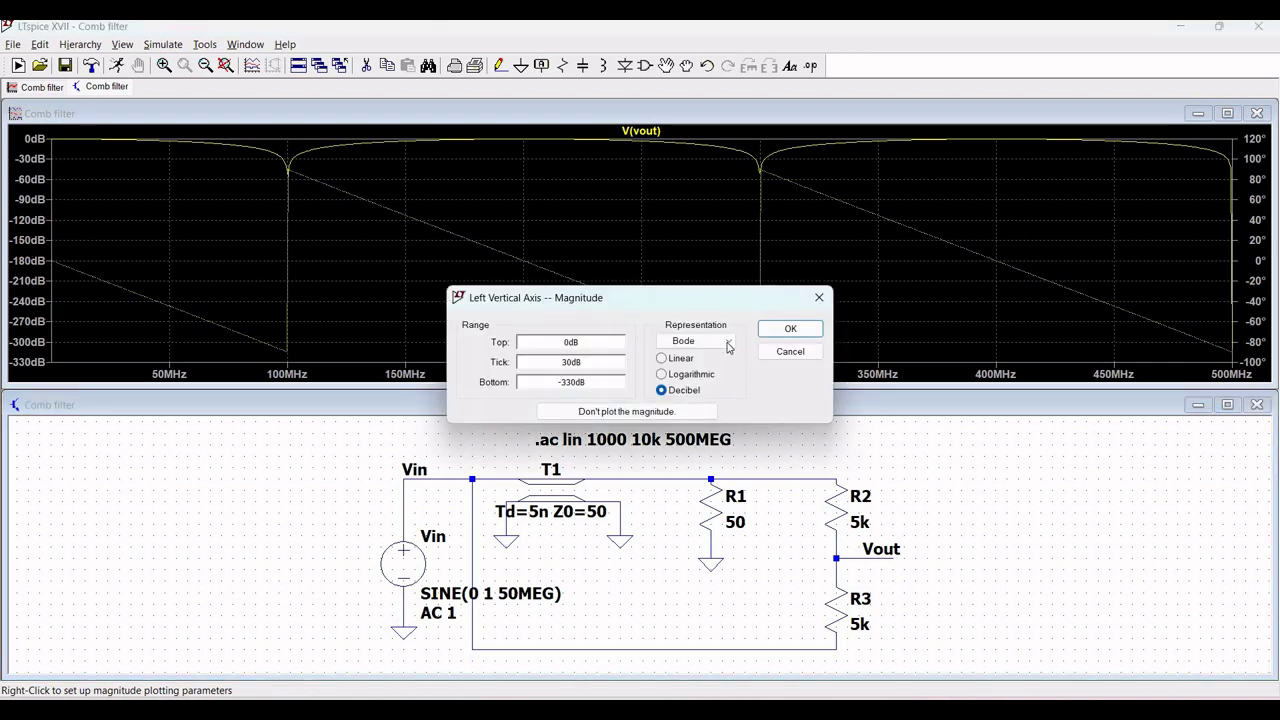
pyautogui.click(660, 358)
pyautogui.write('v')
pyautogui.click(590, 366)
pyautogui.write('v')
pyautogui.click(772, 334)
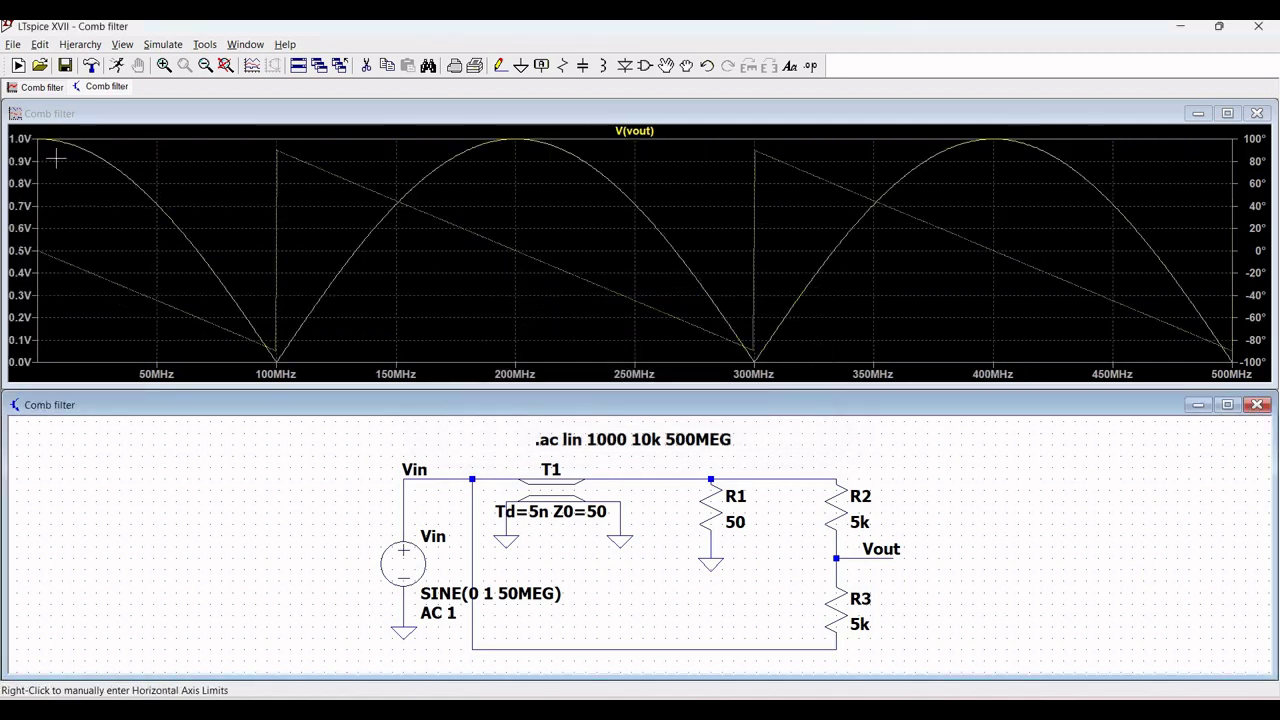